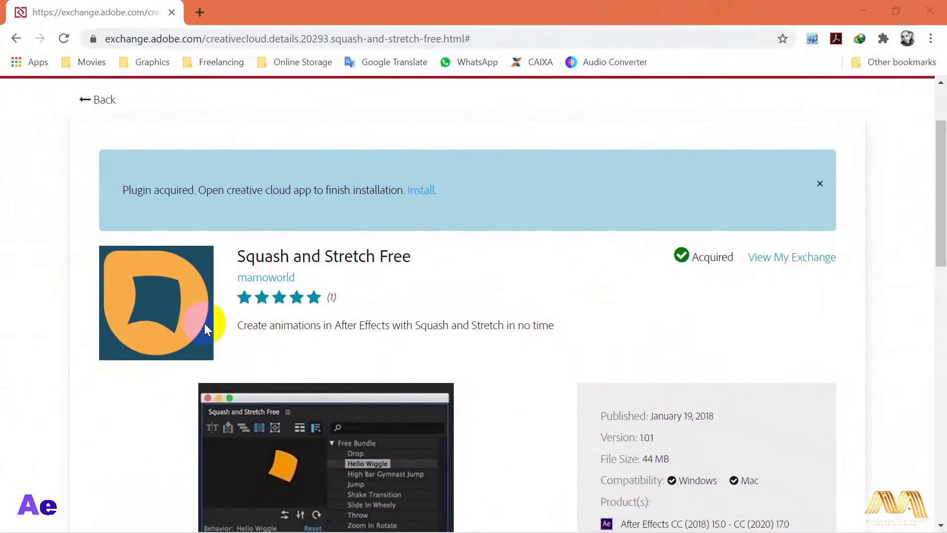
drag(235, 260, 407, 266)
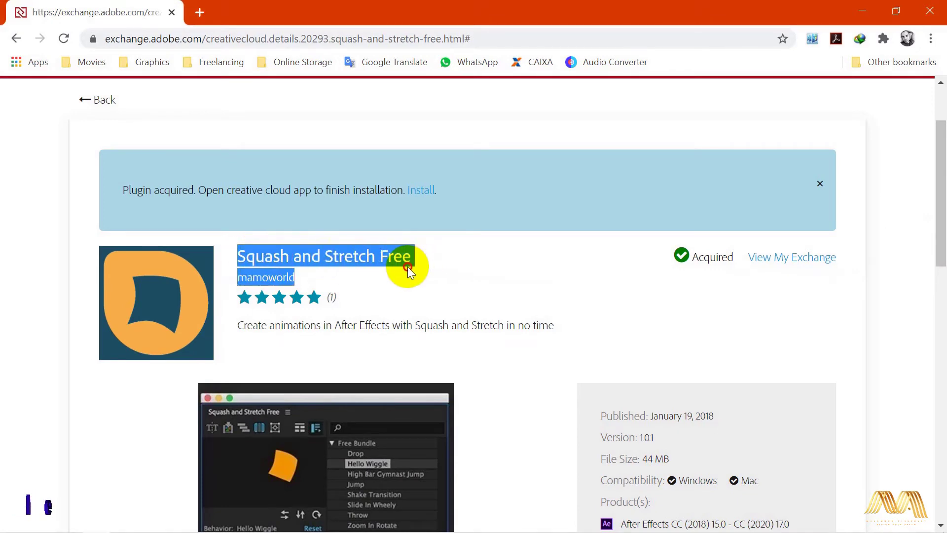
click(428, 282)
scroll(431, 267, up, 3)
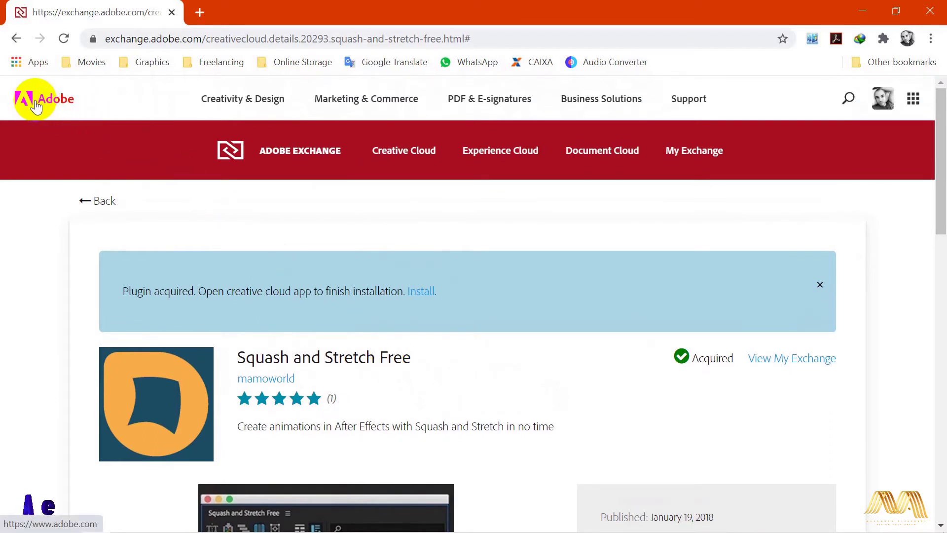
drag(940, 146, 941, 256)
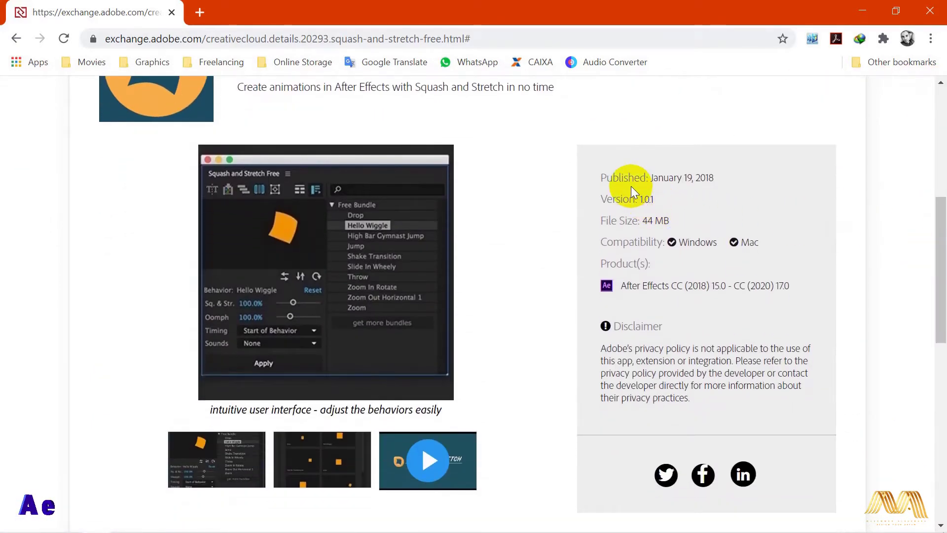
drag(643, 221, 682, 224)
click(681, 224)
drag(696, 182, 715, 180)
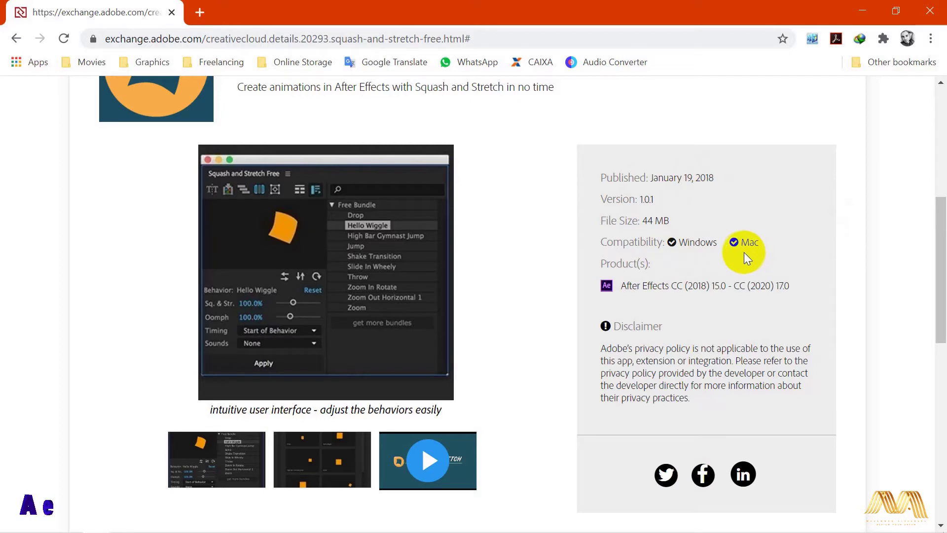
click(694, 290)
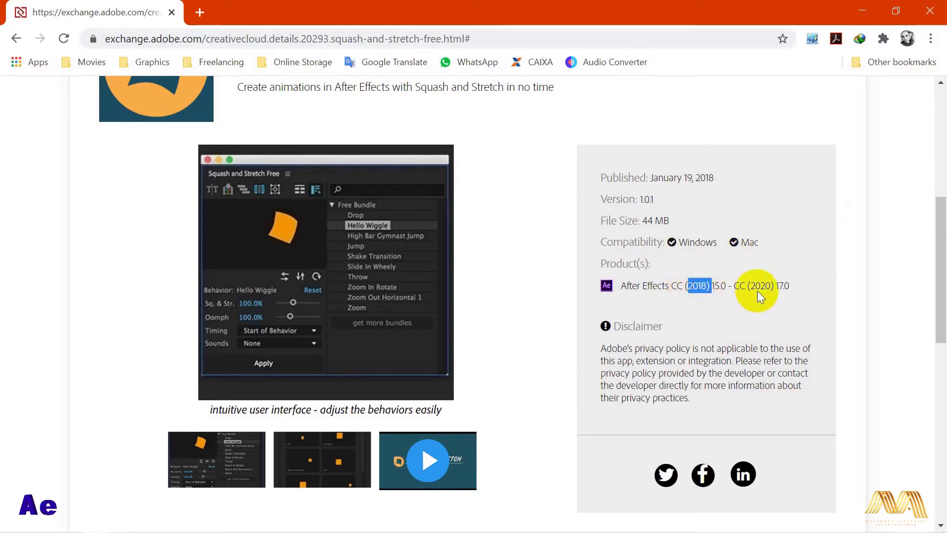
click(769, 291)
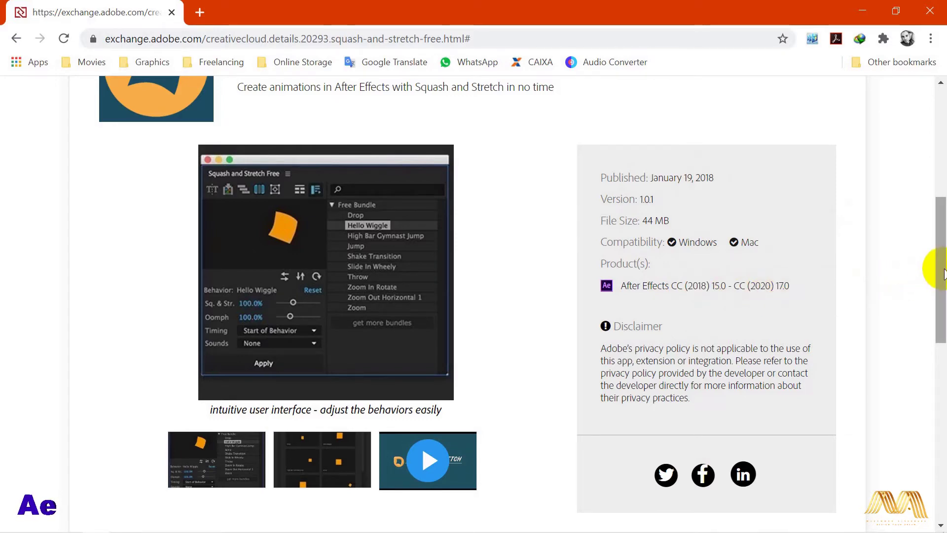
scroll(932, 268, down, 8)
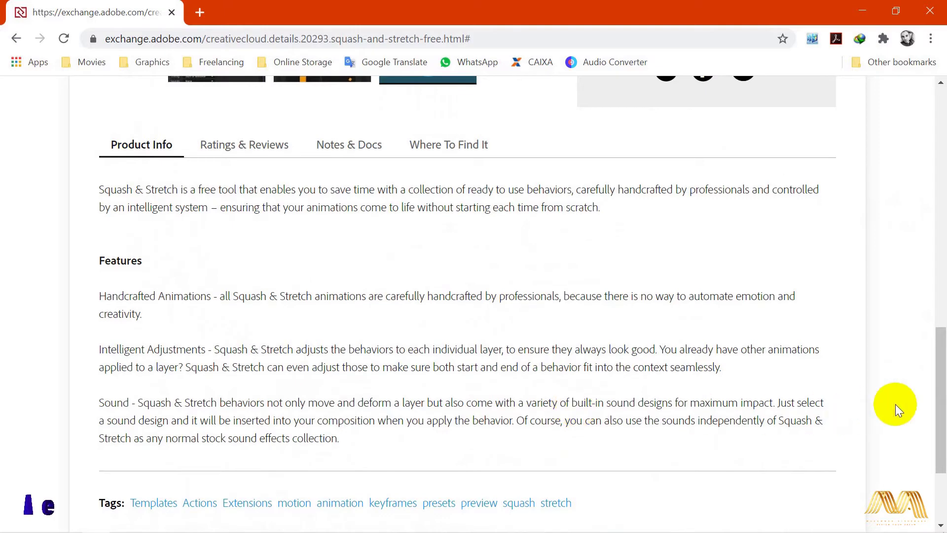
drag(939, 392, 943, 175)
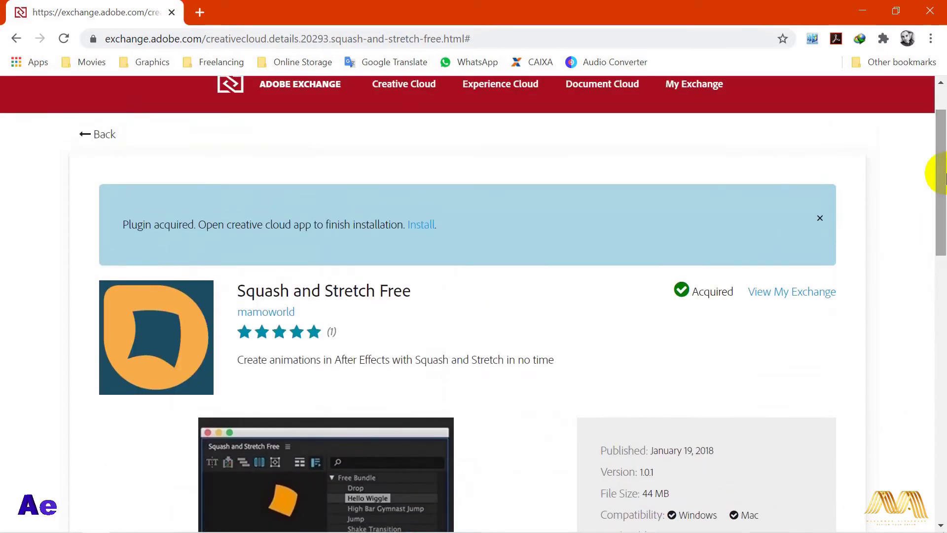
drag(945, 241, 942, 252)
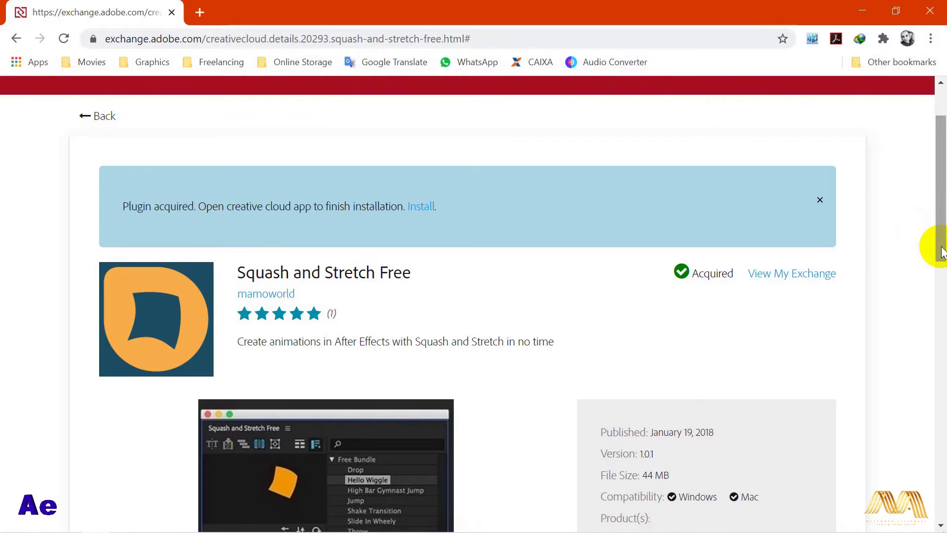
drag(942, 251, 938, 223)
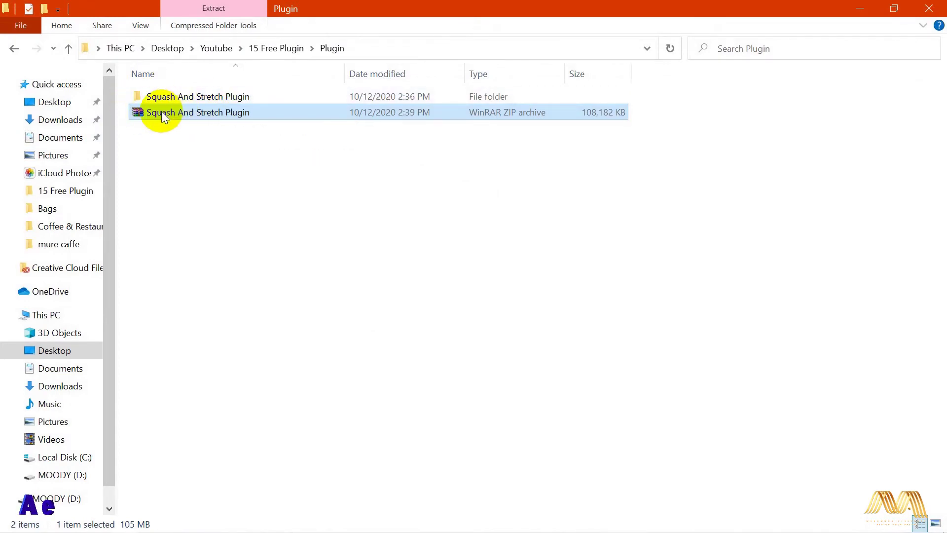
- Open Squash And Stretch Plugin > BOUNCr Script Motion 2 Script and launch the ZXP installer setup
double_click(206, 96)
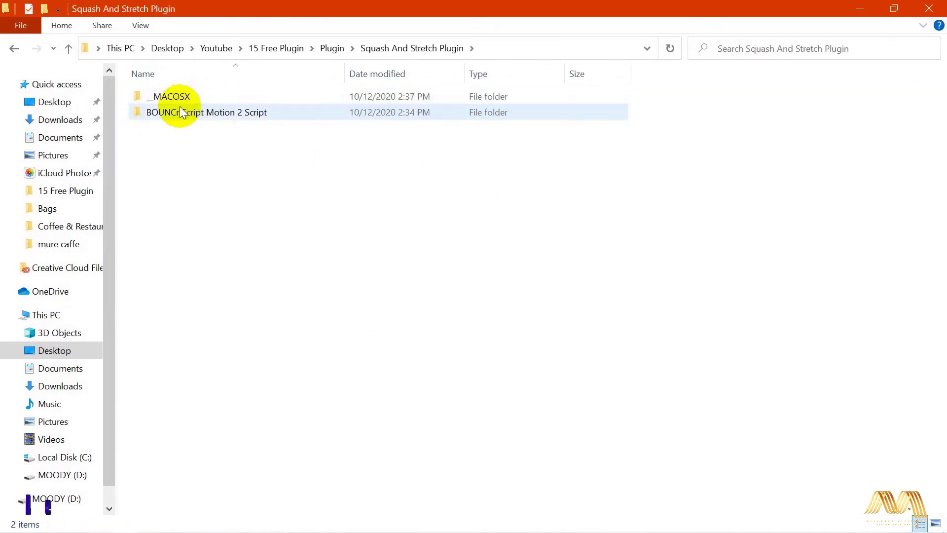
double_click(243, 114)
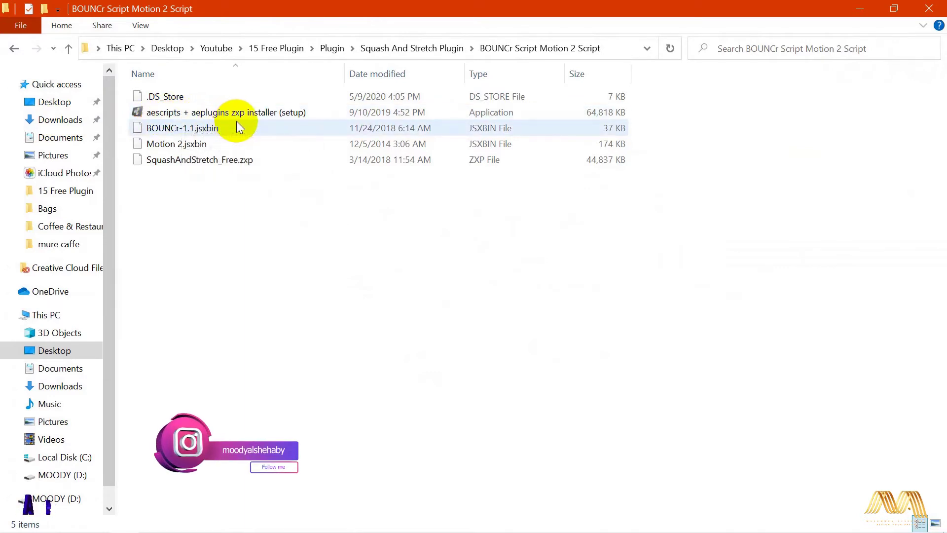
double_click(269, 116)
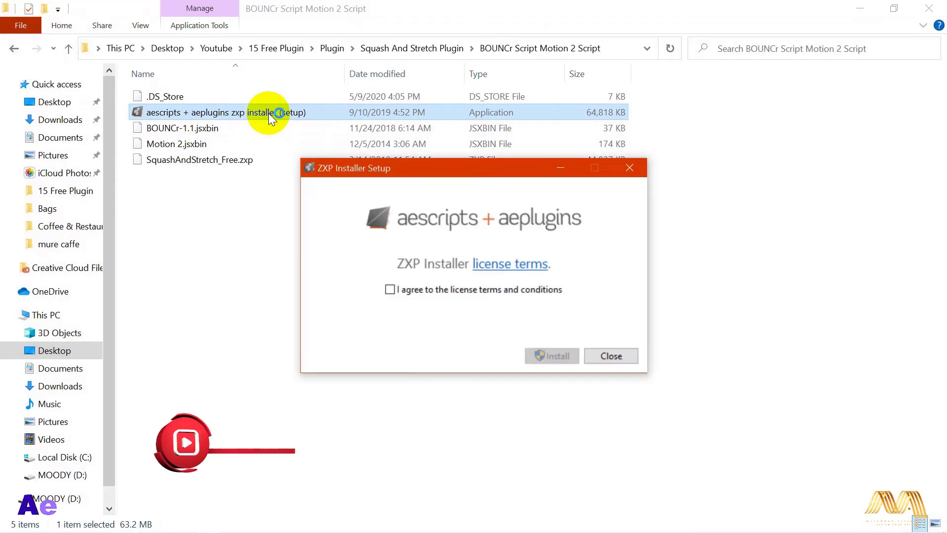
- Accept the license, install ZXP Installer, and close the finished setup window
click(421, 291)
click(557, 356)
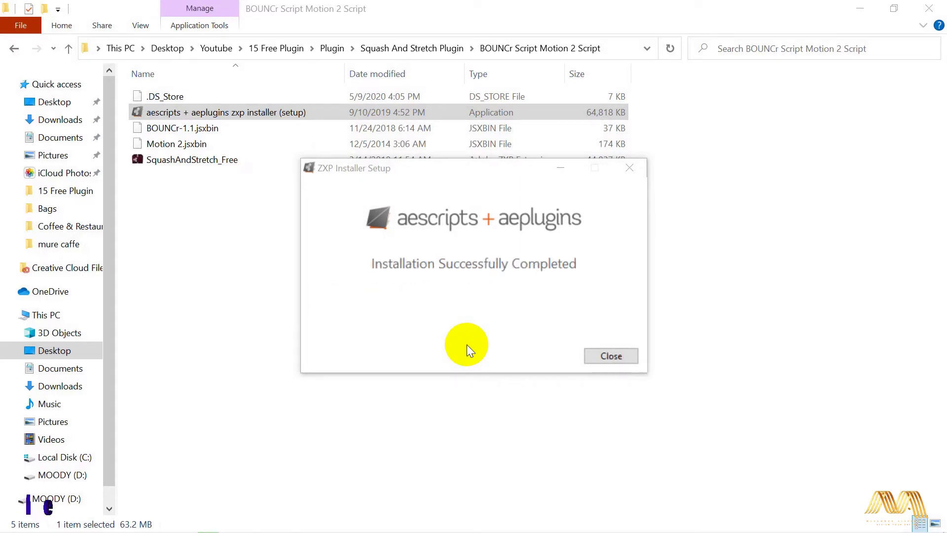
click(614, 358)
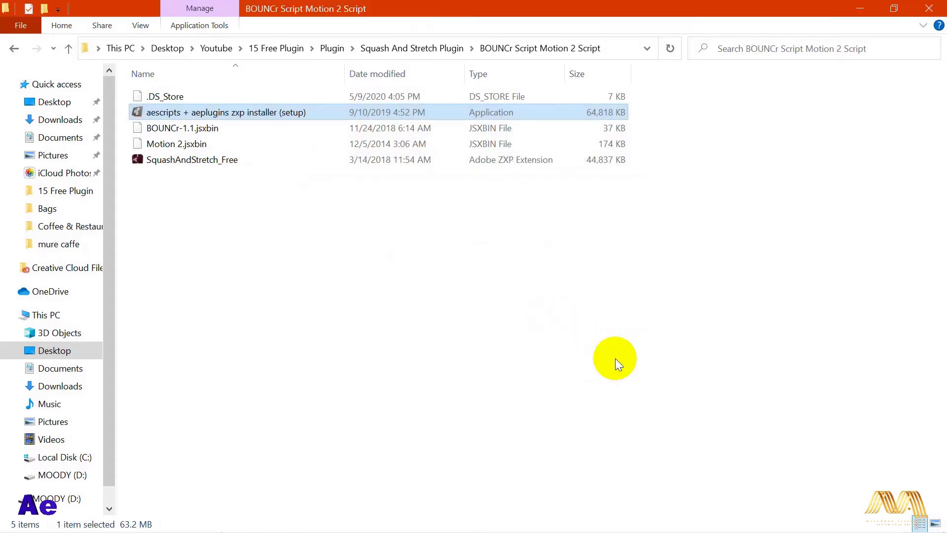
- Install SquashAndStretch_Free.zxp for After Effects, continuing past the error and confirming
click(164, 164)
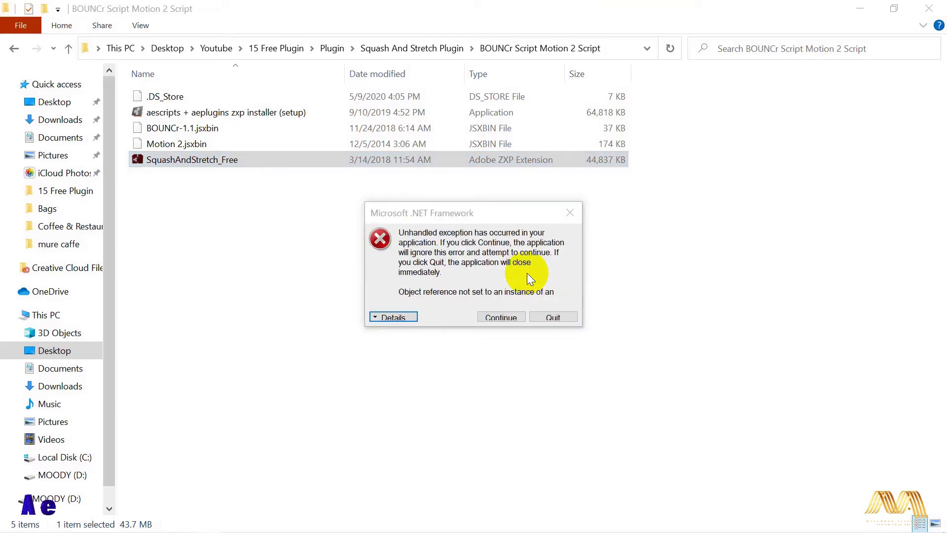
click(500, 317)
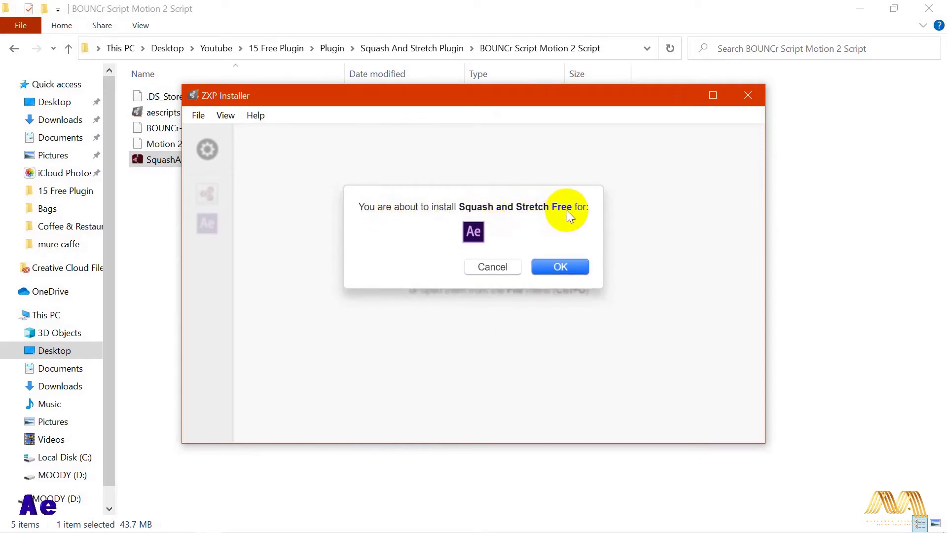
click(570, 268)
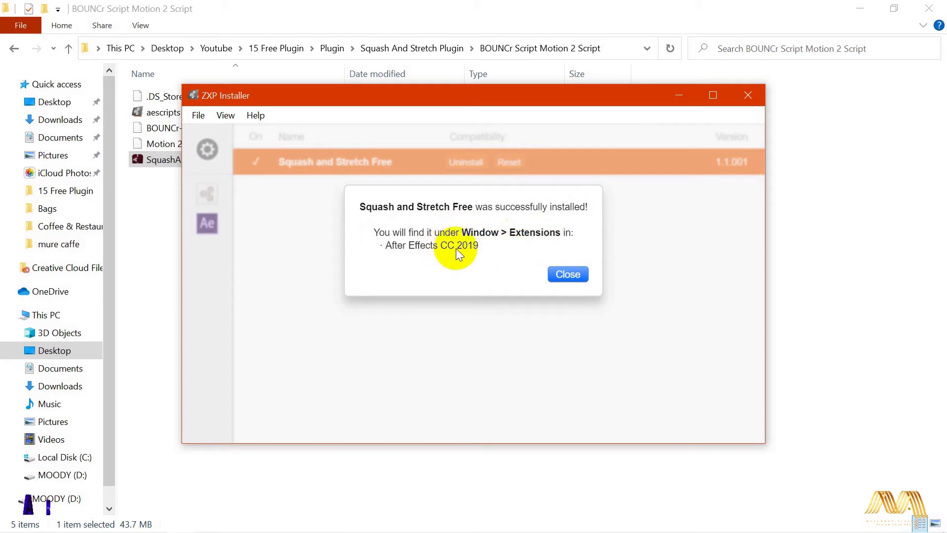
click(574, 275)
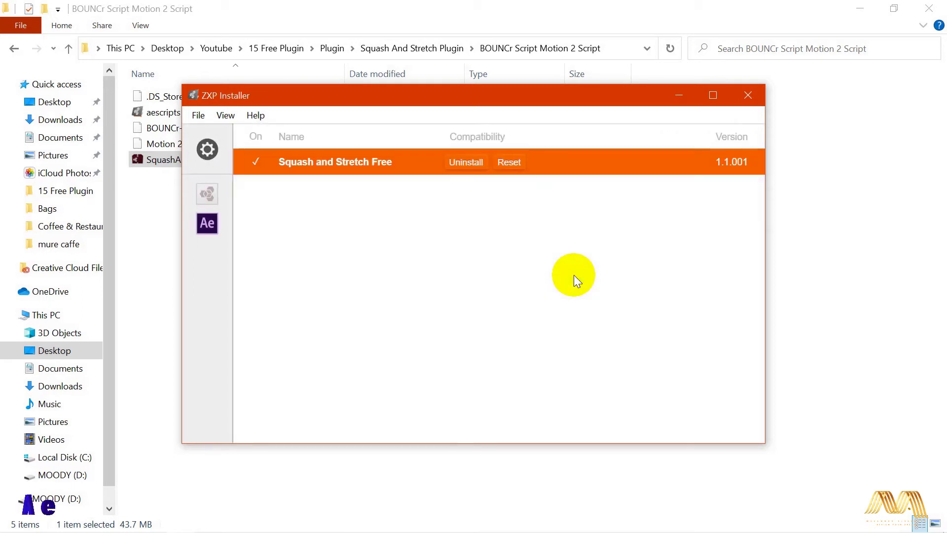
click(475, 17)
- Launch After Effects 2020, open Window > Extensions > Squash and Stretch Free, and dock it beside the comp
mouse_move(468, 1)
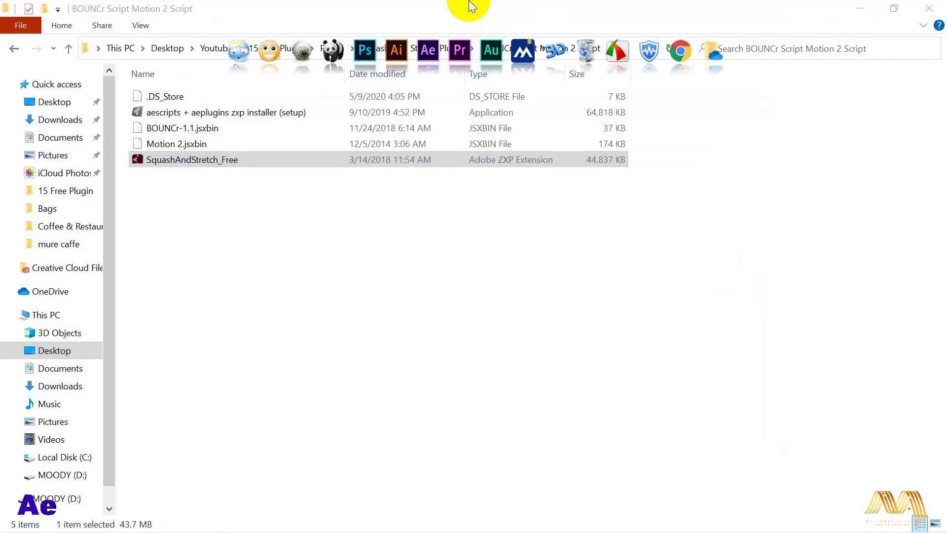
click(437, 82)
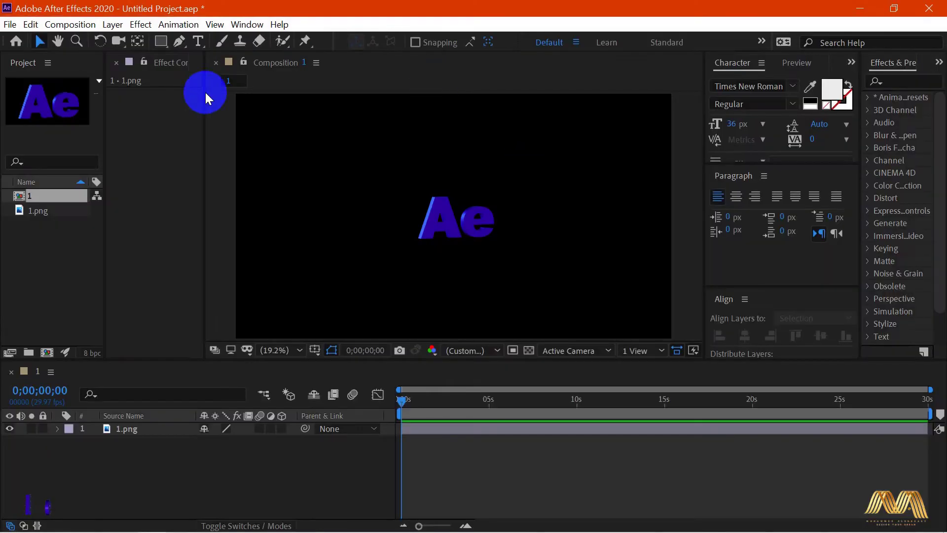
click(246, 24)
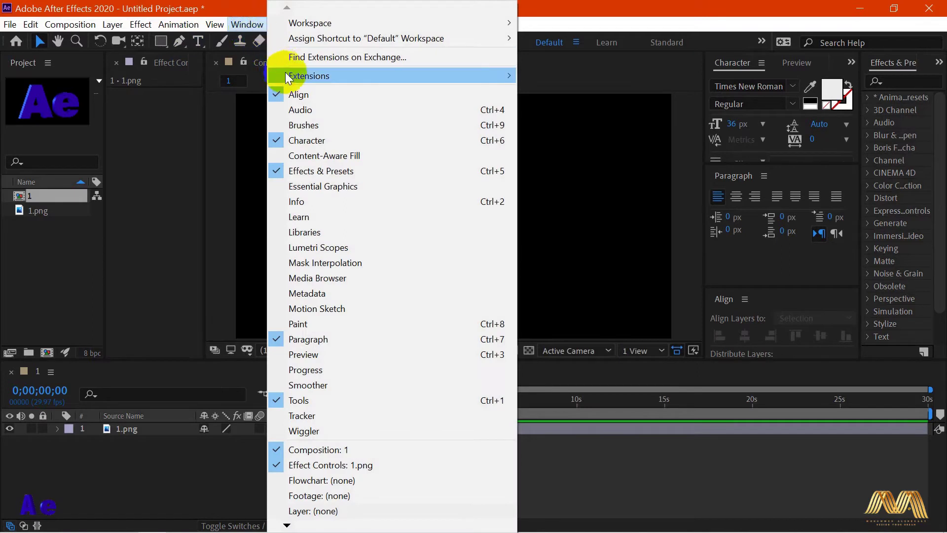
mouse_move(312, 83)
click(611, 112)
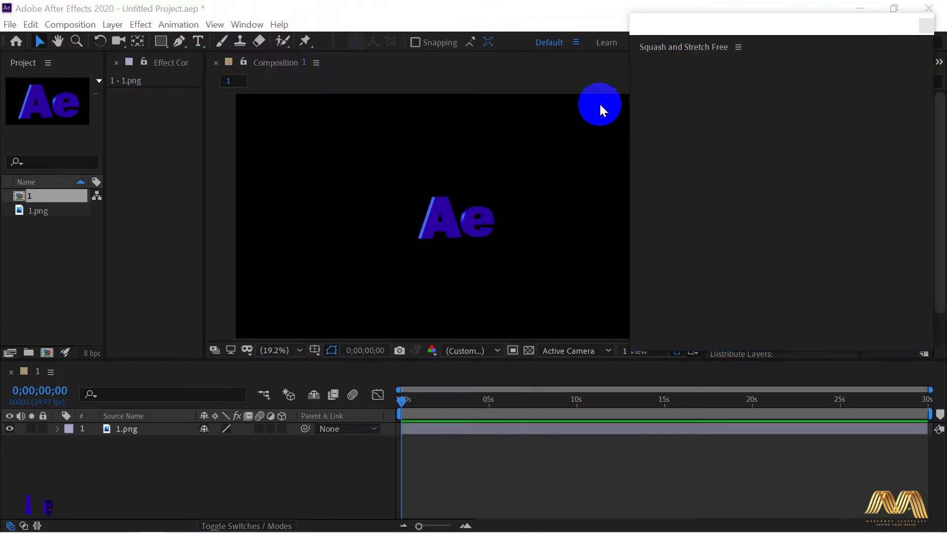
drag(767, 23, 745, 25)
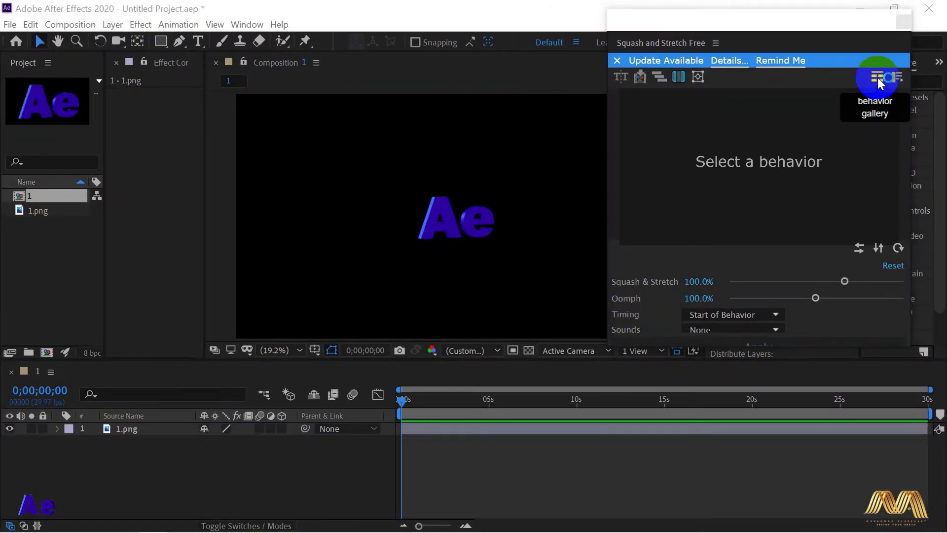
click(878, 79)
- Load High Bar Gymnast Jump from the behavior gallery and close the gallery
drag(601, 57, 598, 22)
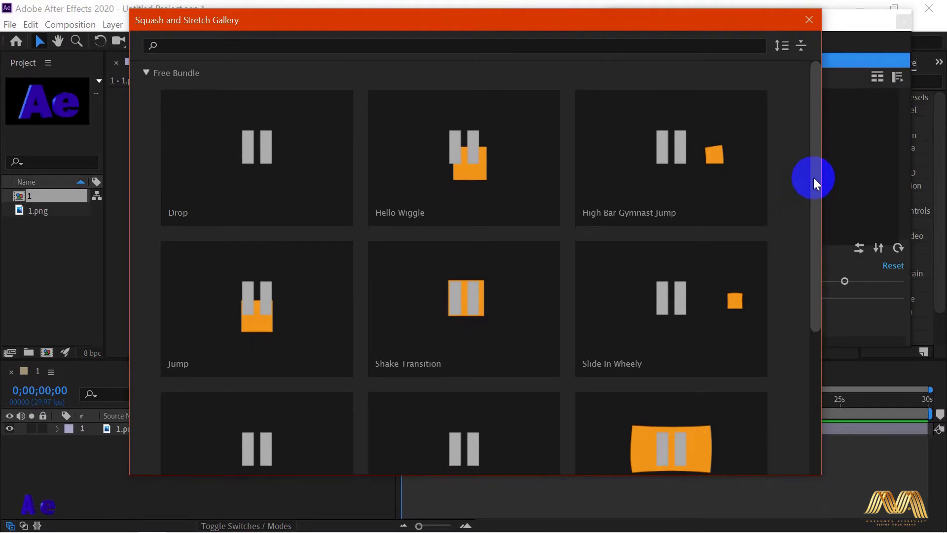
drag(813, 177, 807, 146)
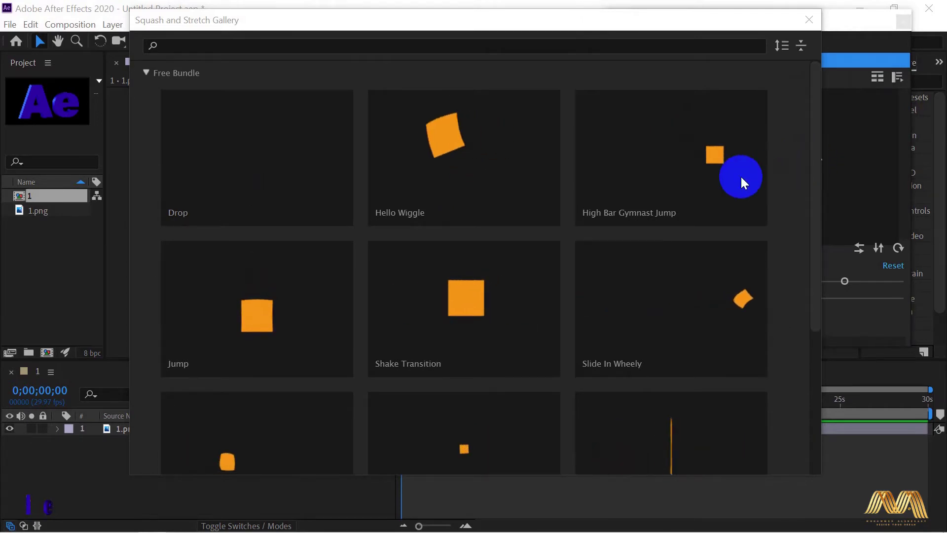
key(Escape)
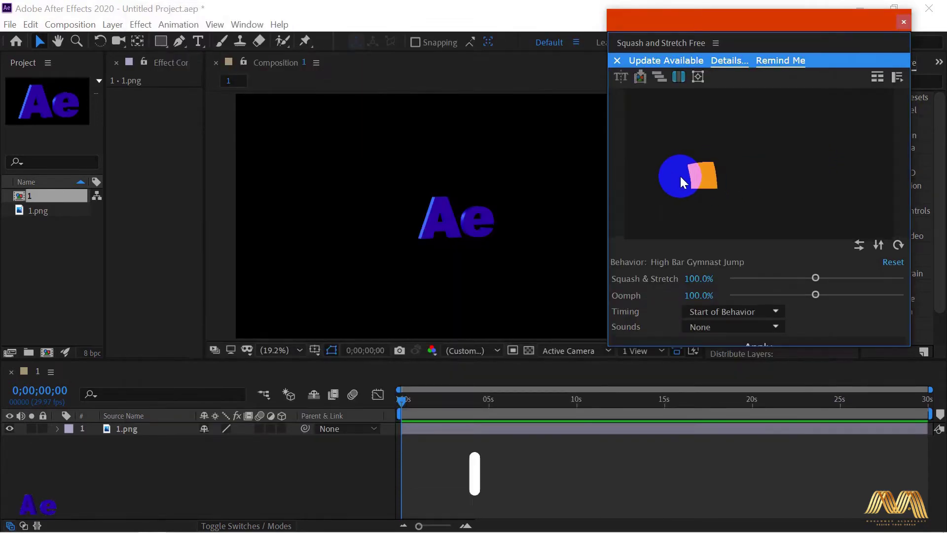
- Nudge the Ae logo slightly right and up in the composition
click(419, 219)
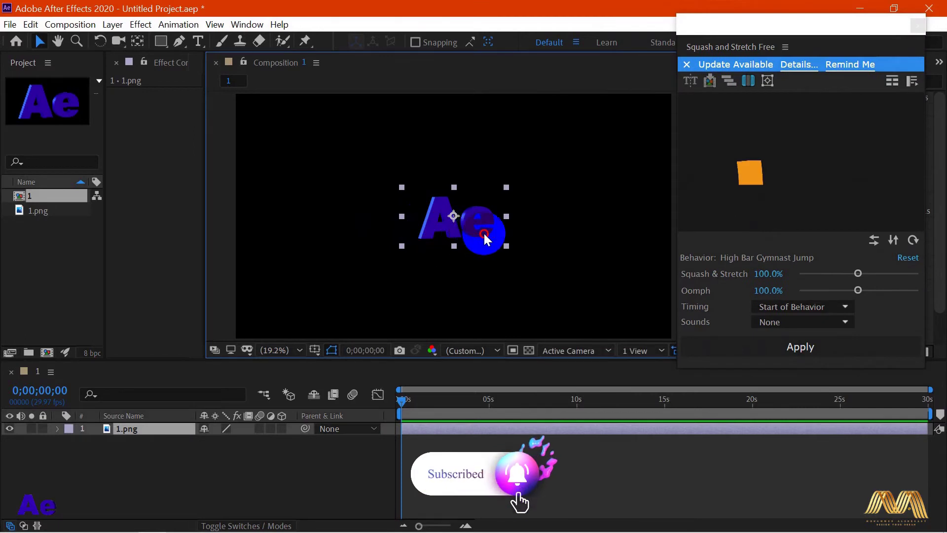
drag(512, 234, 469, 230)
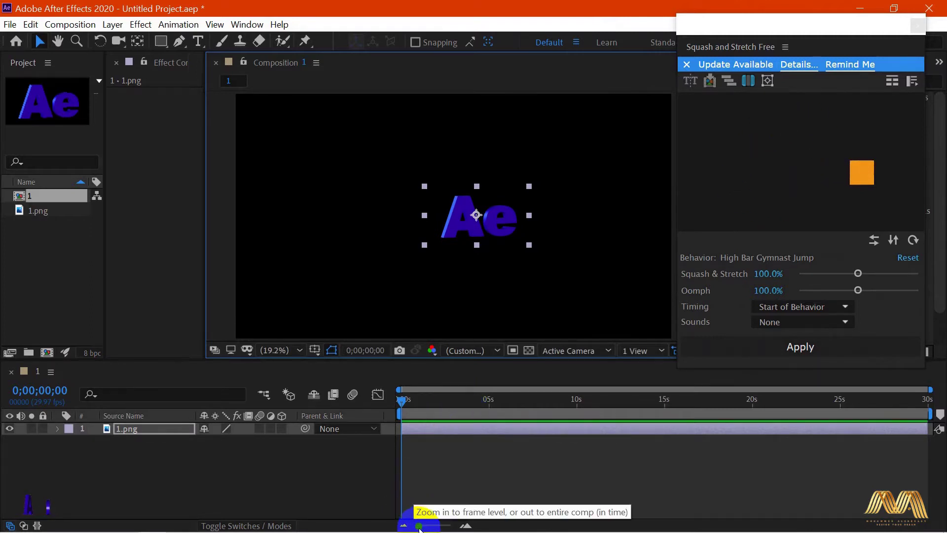
drag(419, 526, 439, 527)
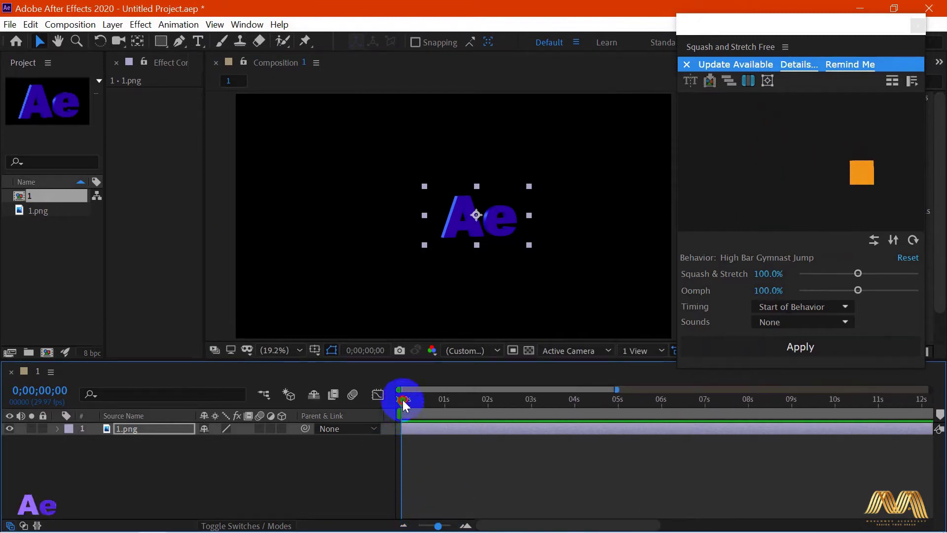
- Apply High Bar Gymnast Jump to the 1.png layer at 0;00;02;29 and reveal its keyframes
drag(510, 401, 532, 402)
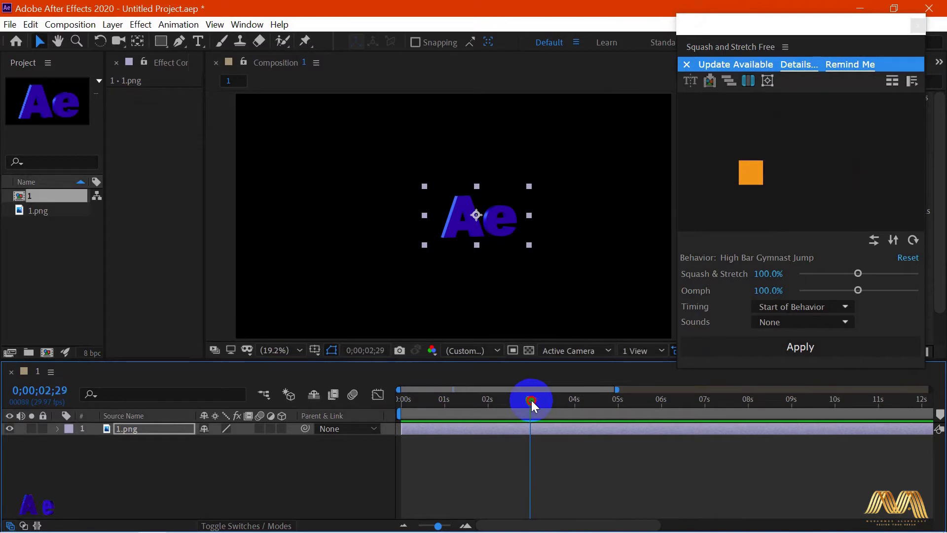
click(758, 274)
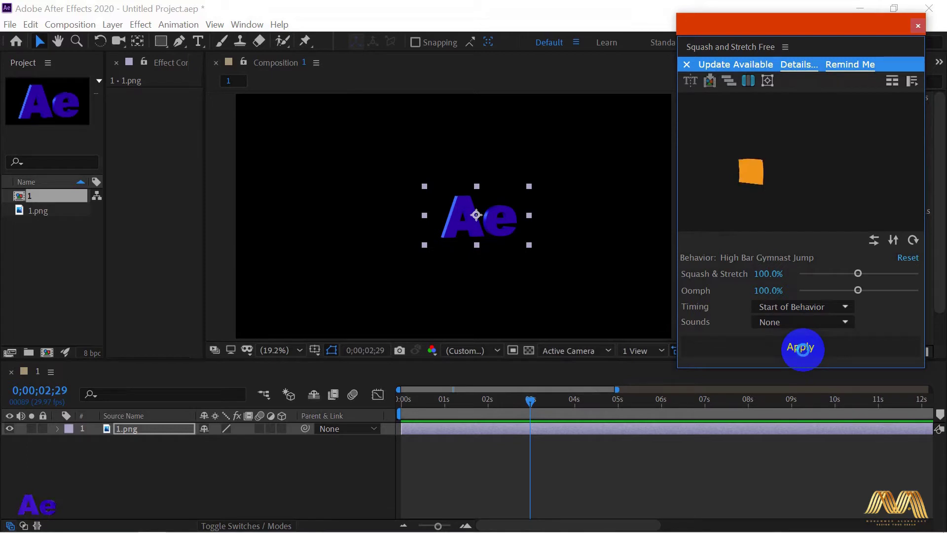
click(795, 348)
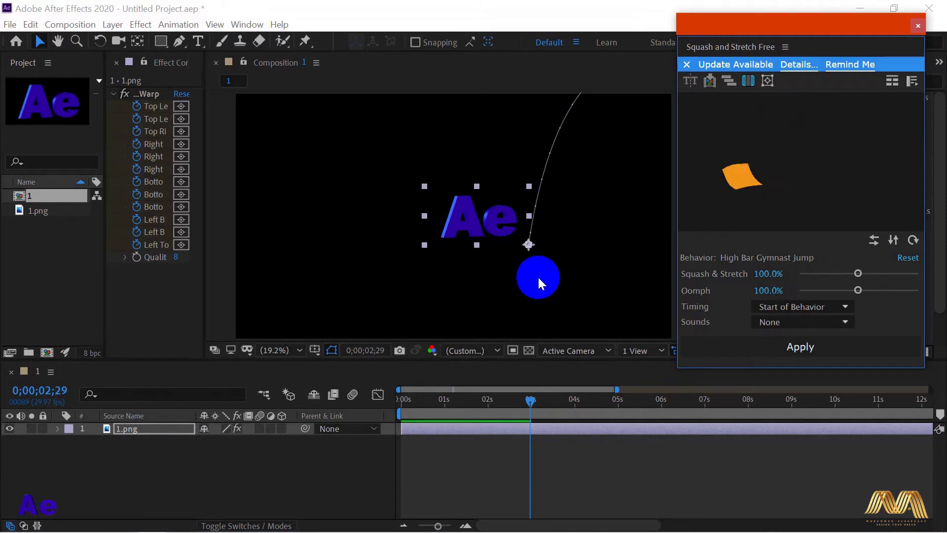
click(130, 429)
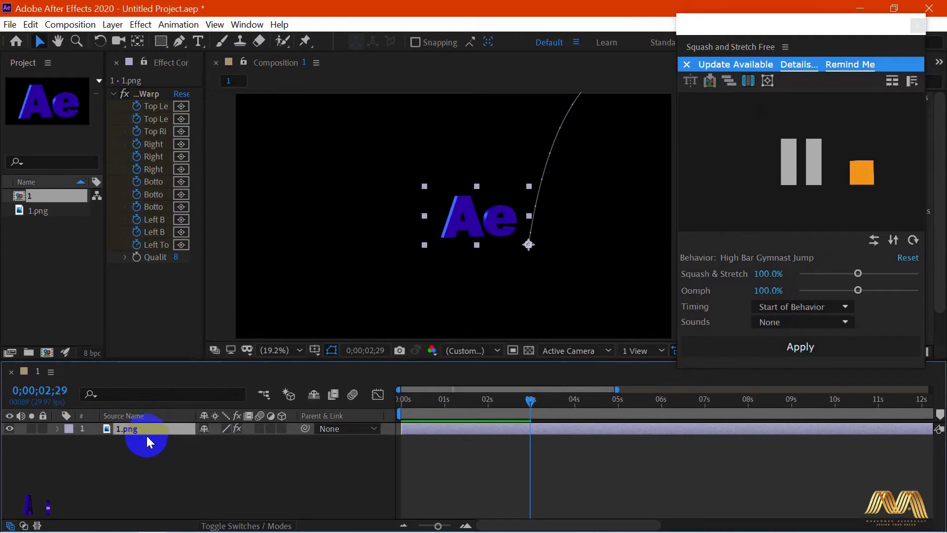
key(u)
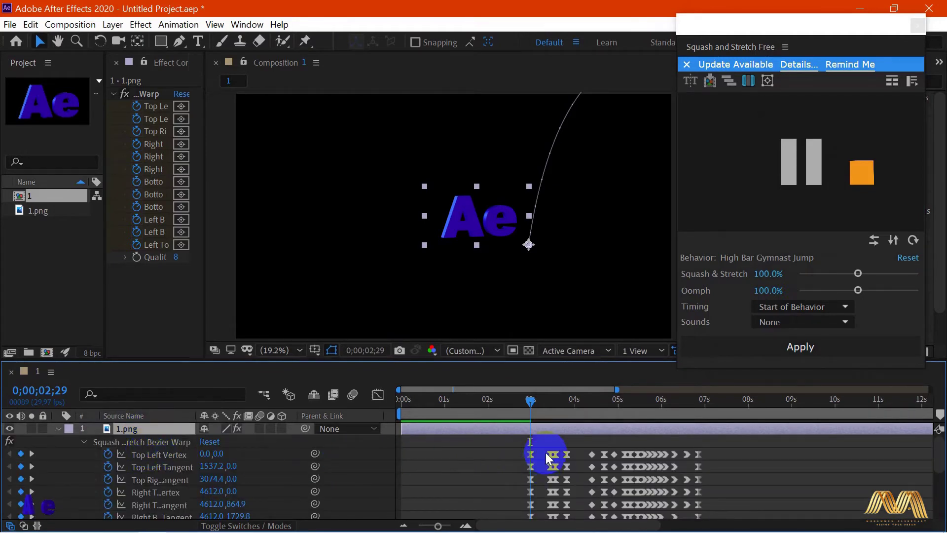
- Widen Effect Controls to show the Bezier Warp property names, then return to 0;00;02;17
scroll(546, 452, down, 5)
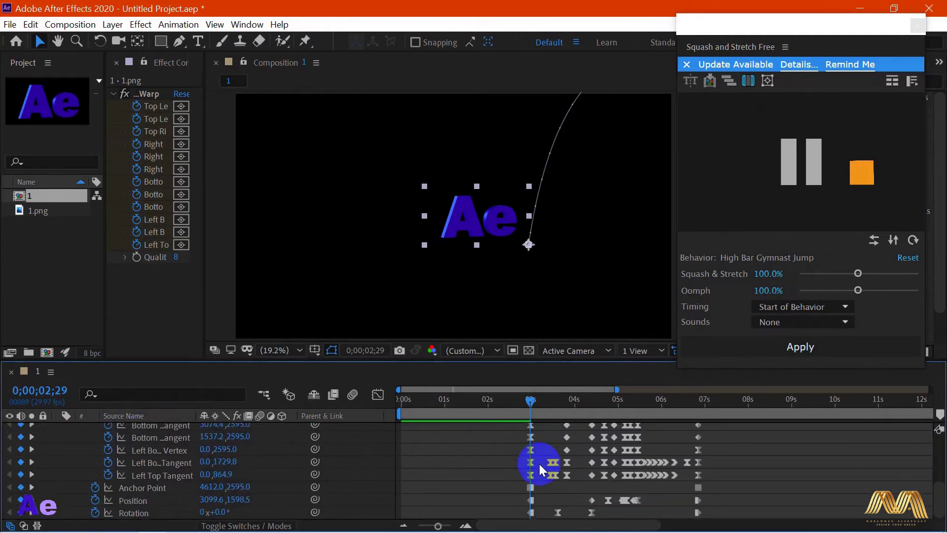
scroll(540, 463, up, 5)
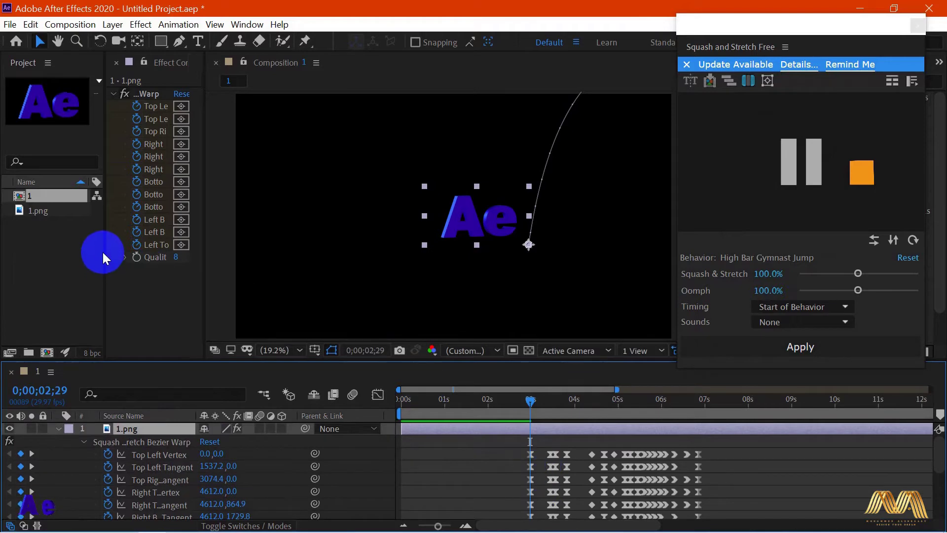
drag(104, 252, 2, 258)
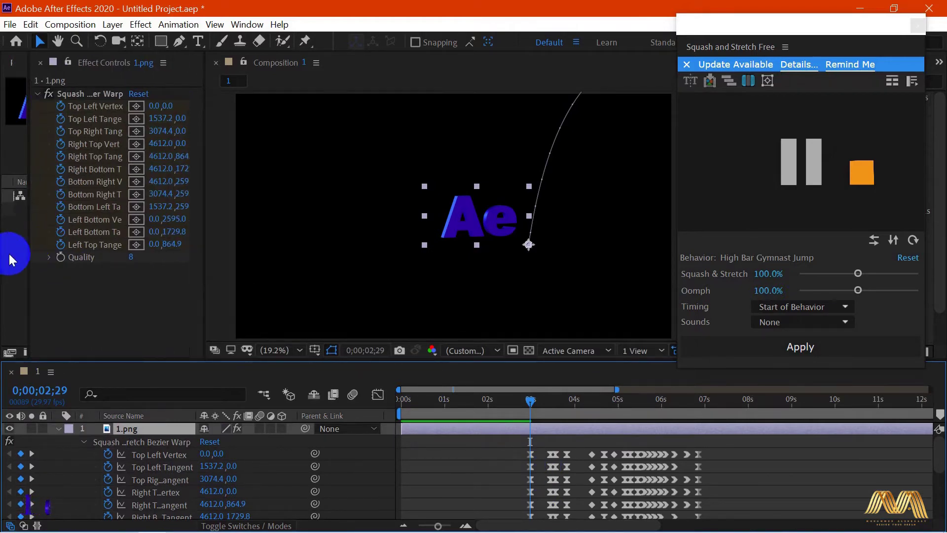
click(79, 95)
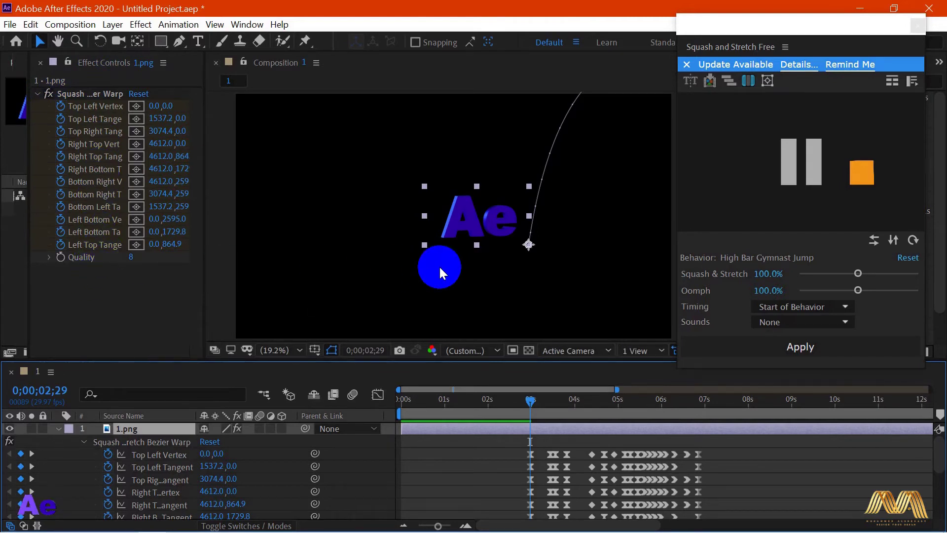
click(525, 401)
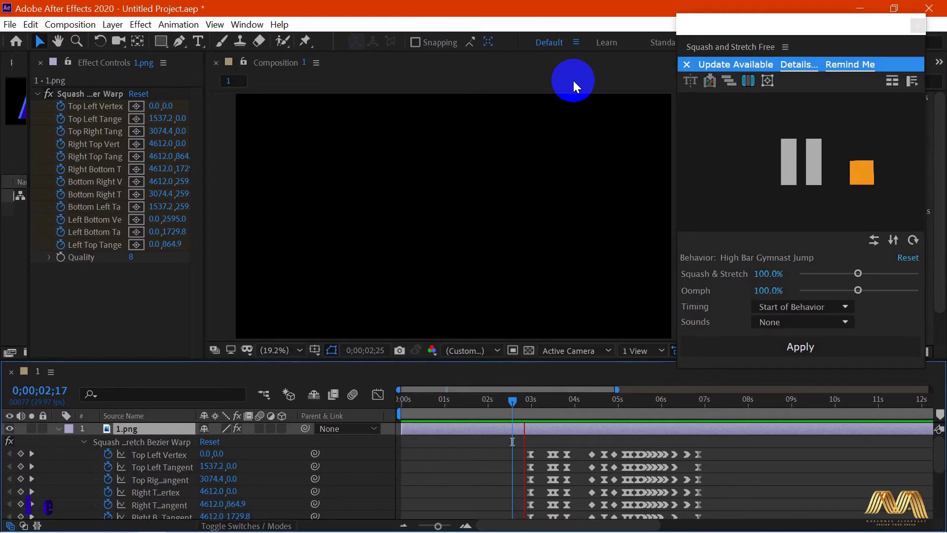
- Preview the logo's jump, stopping at 0;00;07;16, and return to the Selection tool
key(h)
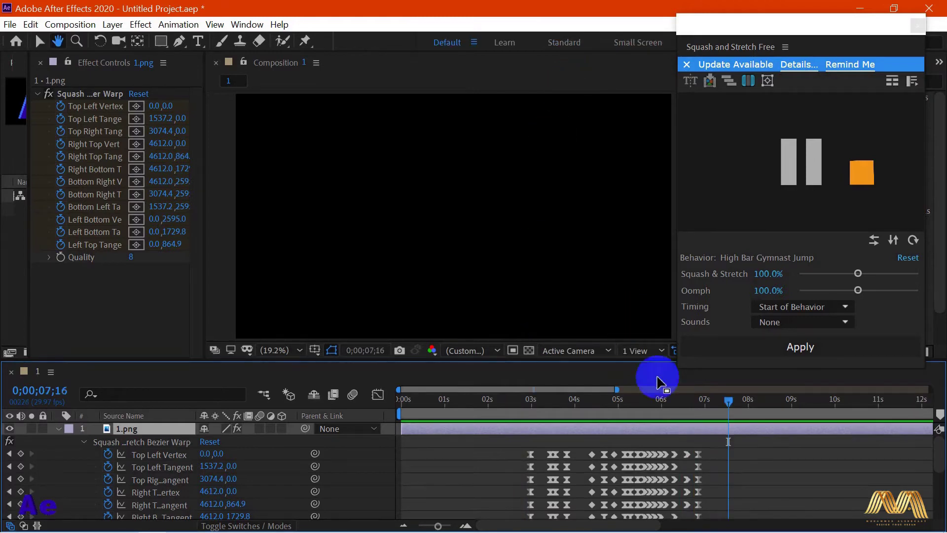
click(728, 400)
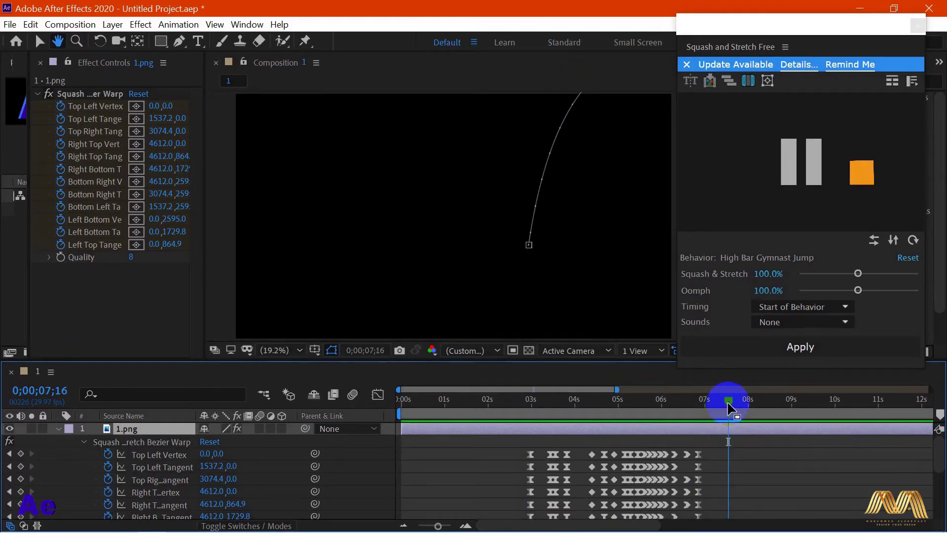
key(v)
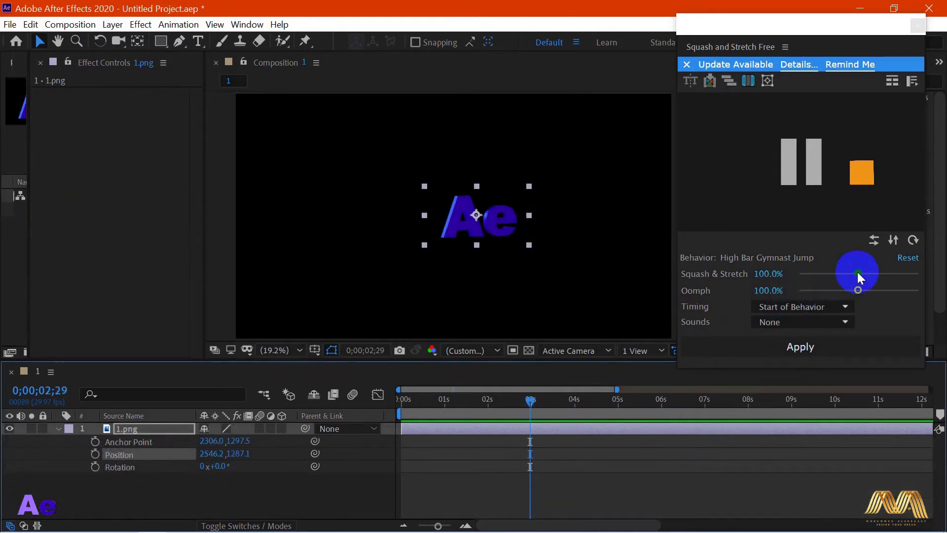
- Set Squash & Stretch to 43% and Oomph to 53%, and narrow the behavior panel
drag(857, 274, 830, 294)
click(797, 341)
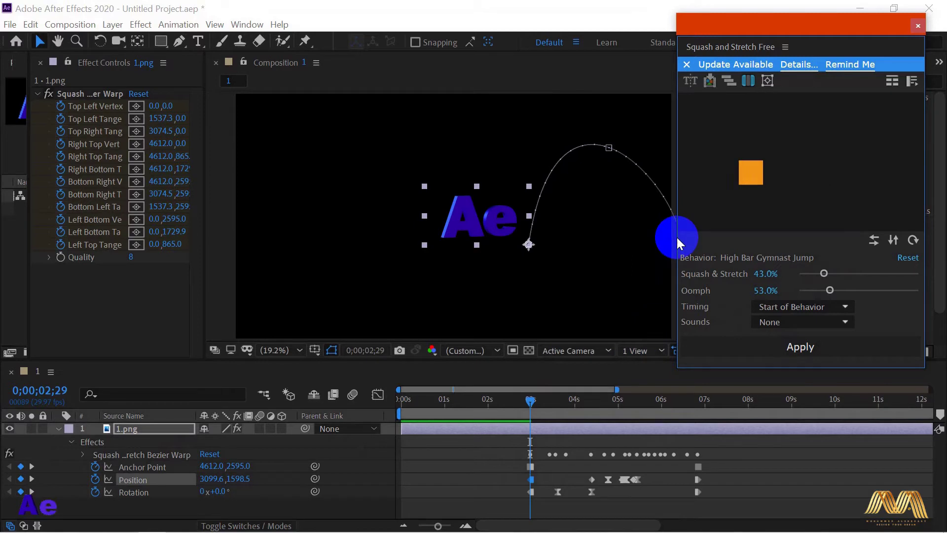
drag(676, 235, 741, 233)
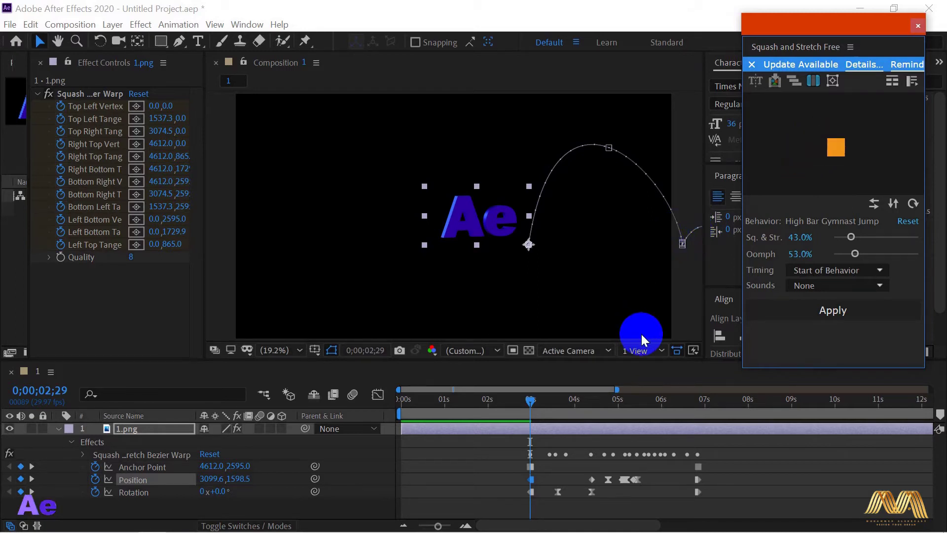
- Undo the jump, move the Ae logo to the left side, and reapply it
key(ctrl+z)
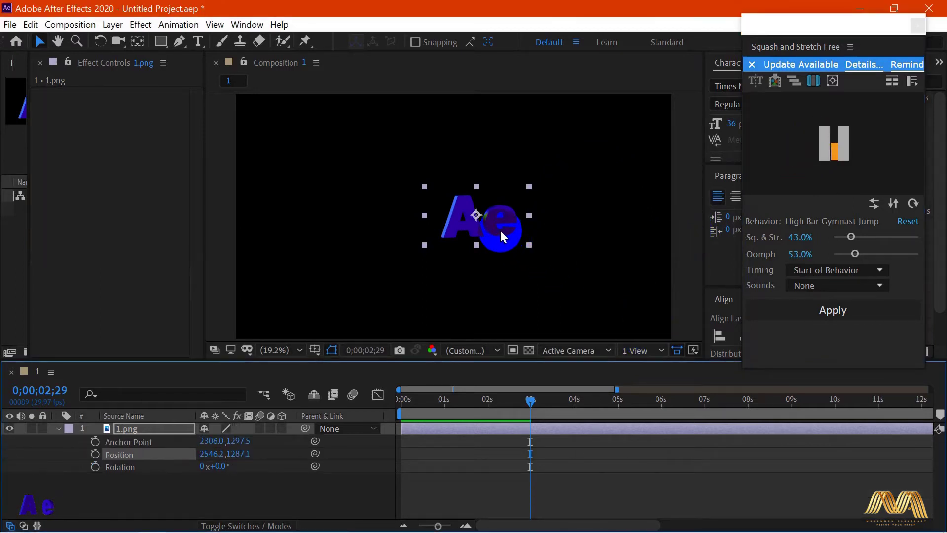
drag(499, 229, 343, 226)
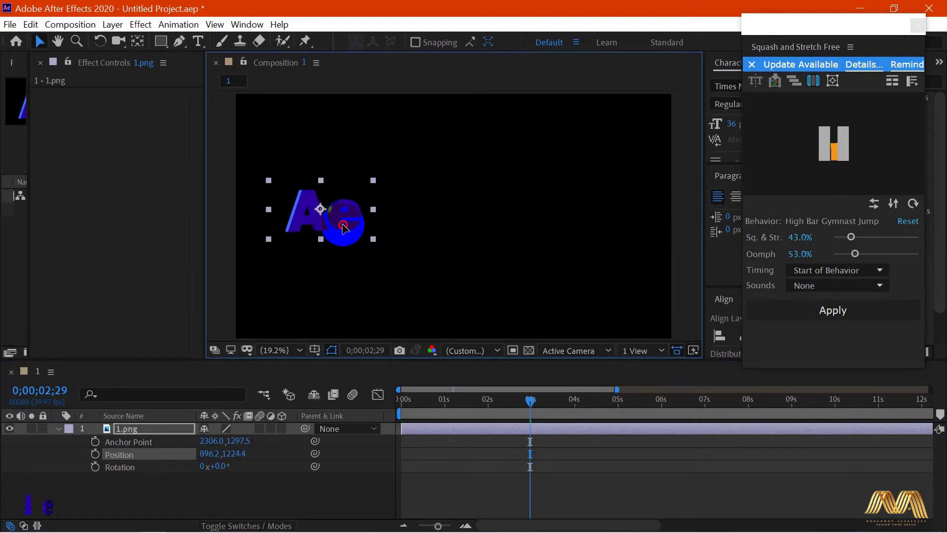
click(845, 309)
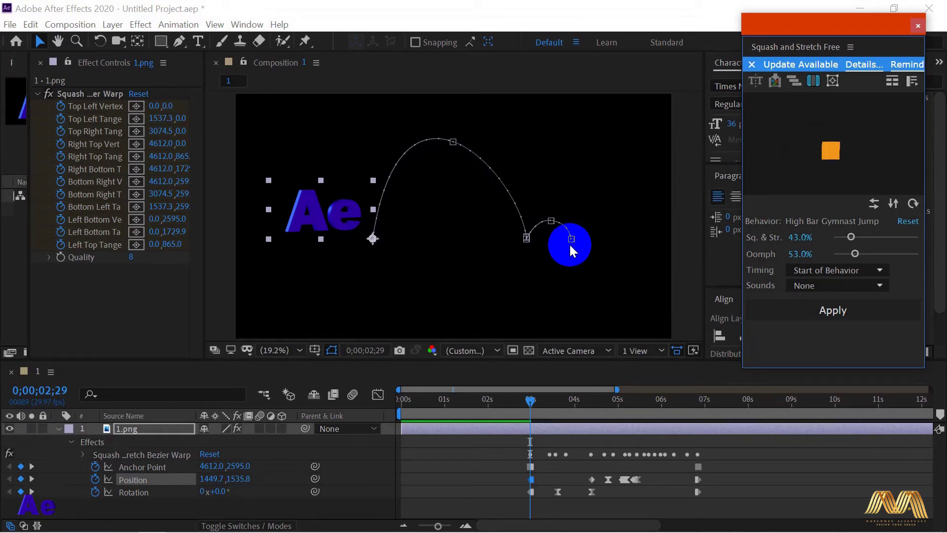
- Preview the new jump and scrub through it to check the motion
click(659, 276)
key(space)
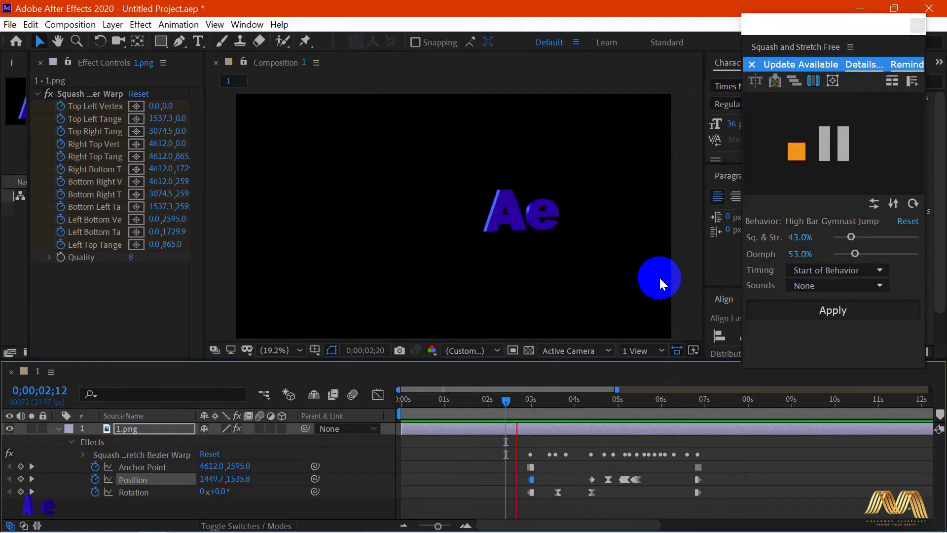
click(603, 271)
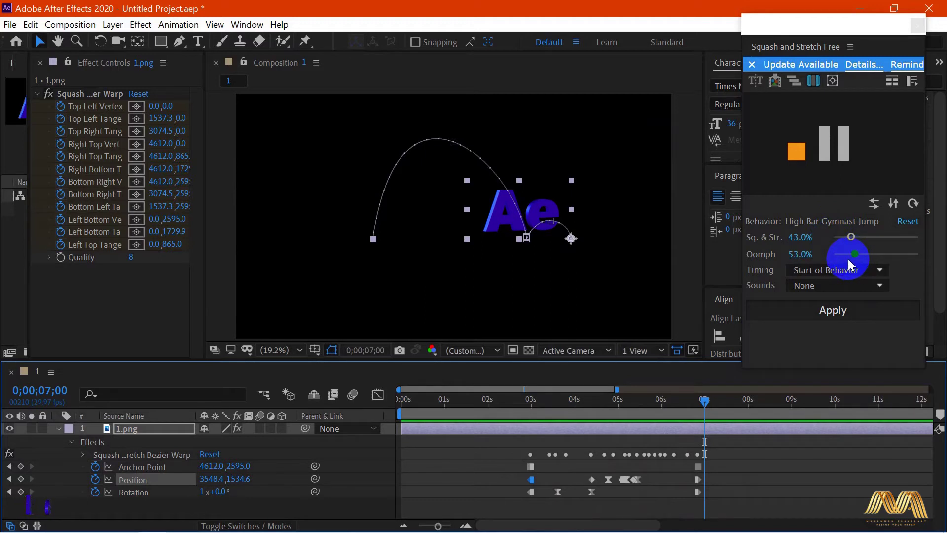
mouse_move(705, 402)
mouse_down()
mouse_move(529, 411)
mouse_move(712, 401)
mouse_up()
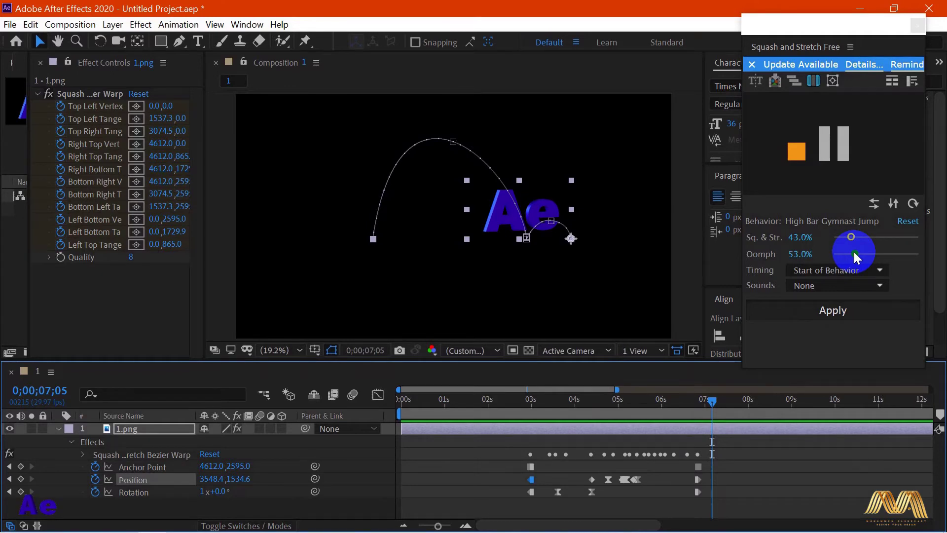
- Reset Squash & Stretch and Oomph to 100%, leaving the Sounds option unchanged
click(909, 223)
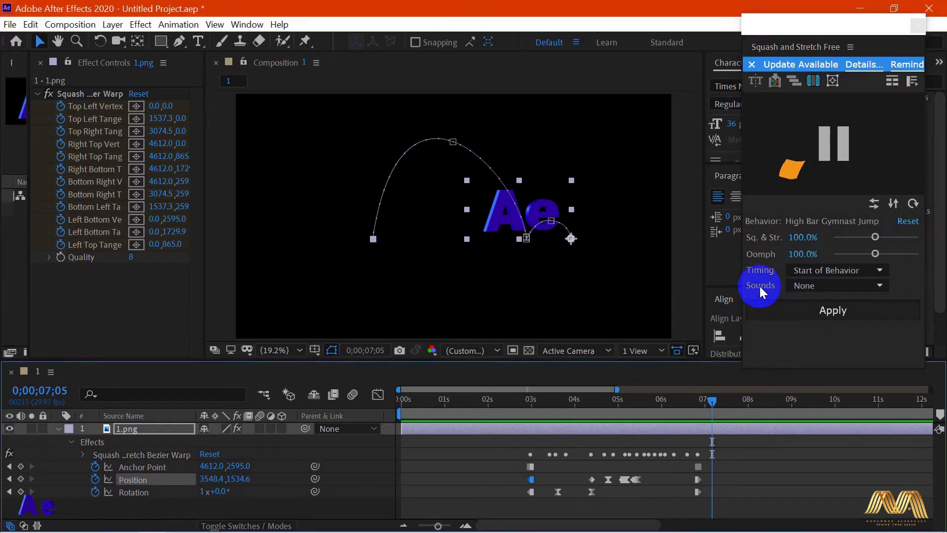
click(869, 284)
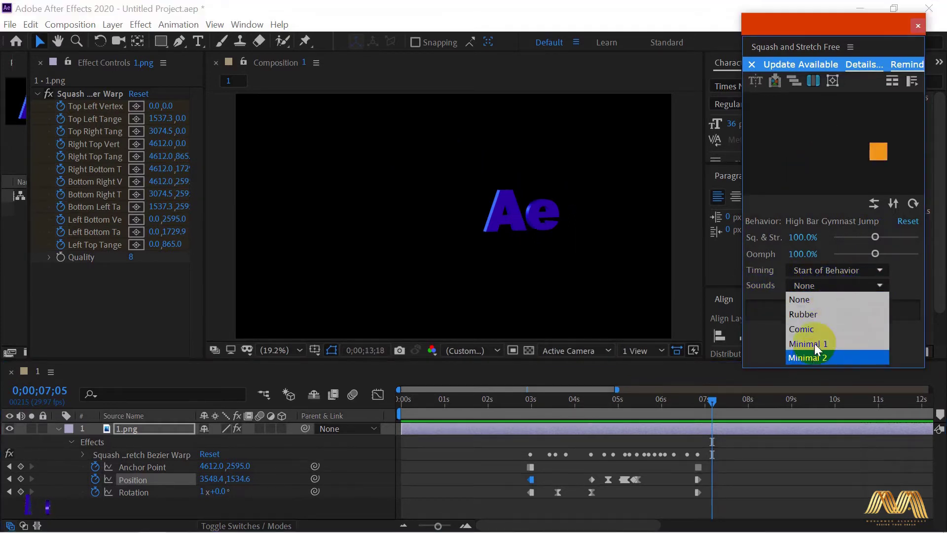
click(898, 277)
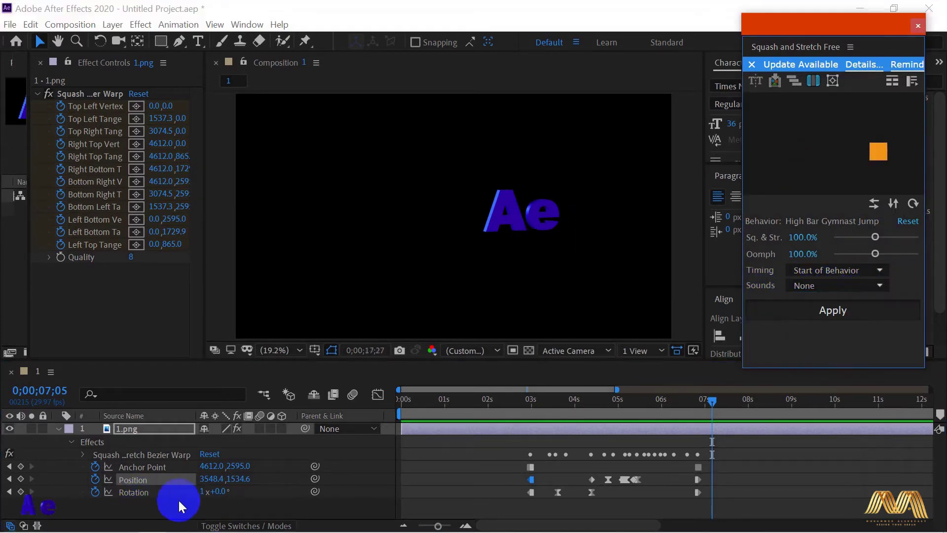
- Collapse the logo layer's properties and move the current time to 2;29
click(56, 430)
click(57, 430)
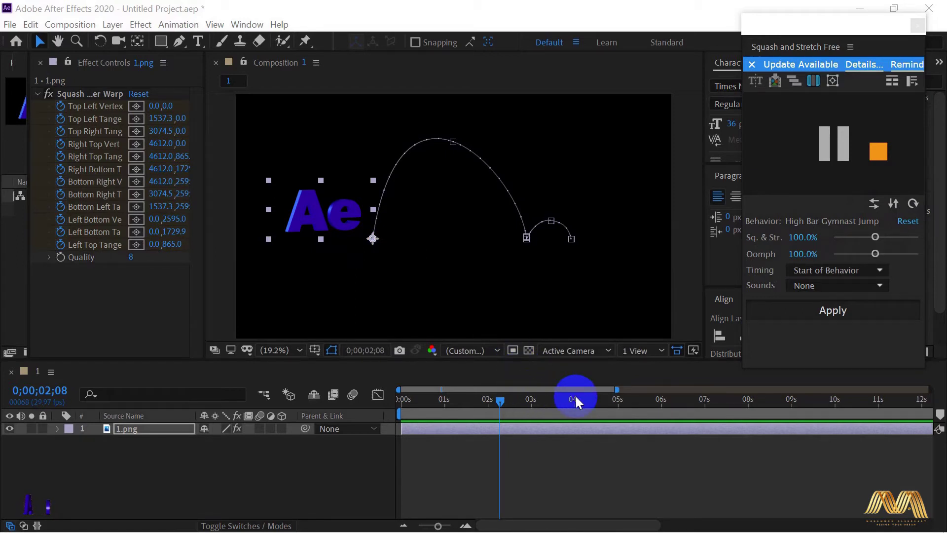
drag(575, 396, 530, 398)
- At 2;29, move the logo right and apply a flipped High Bar Gymnast Jump at 48% squash and oomph
click(499, 231)
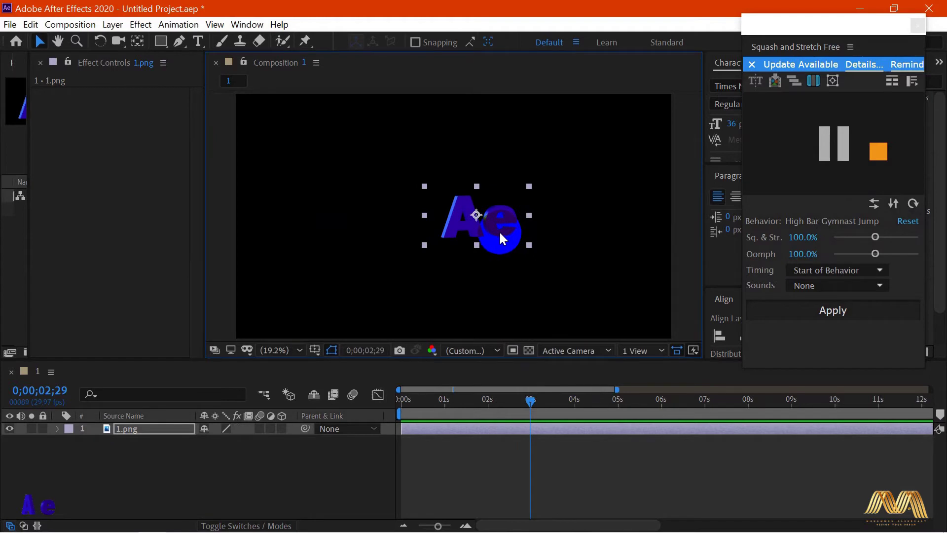
drag(497, 230, 599, 238)
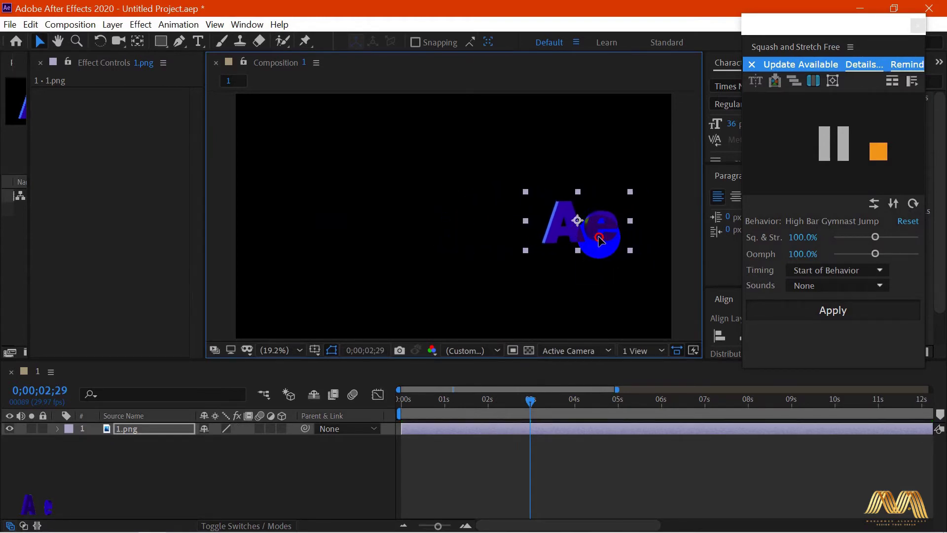
click(872, 207)
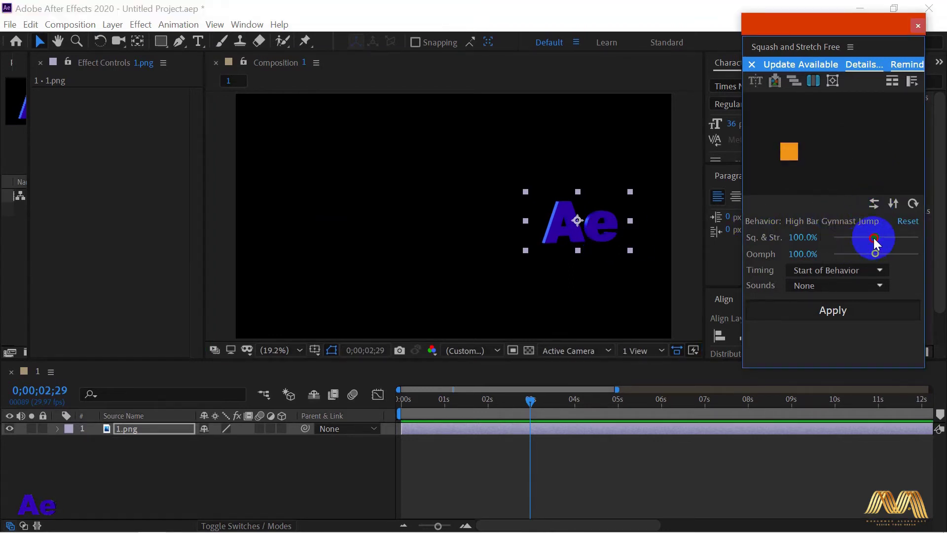
drag(874, 237, 854, 253)
click(826, 312)
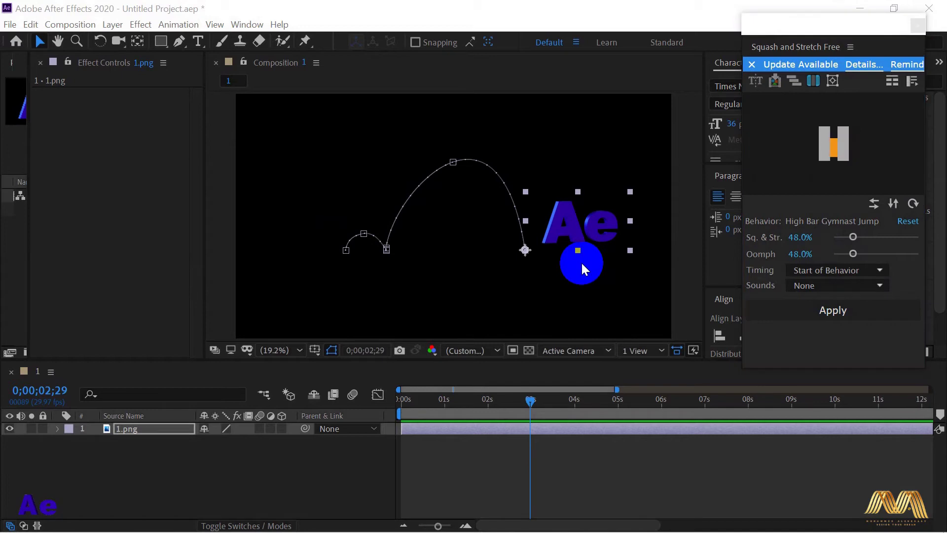
click(599, 322)
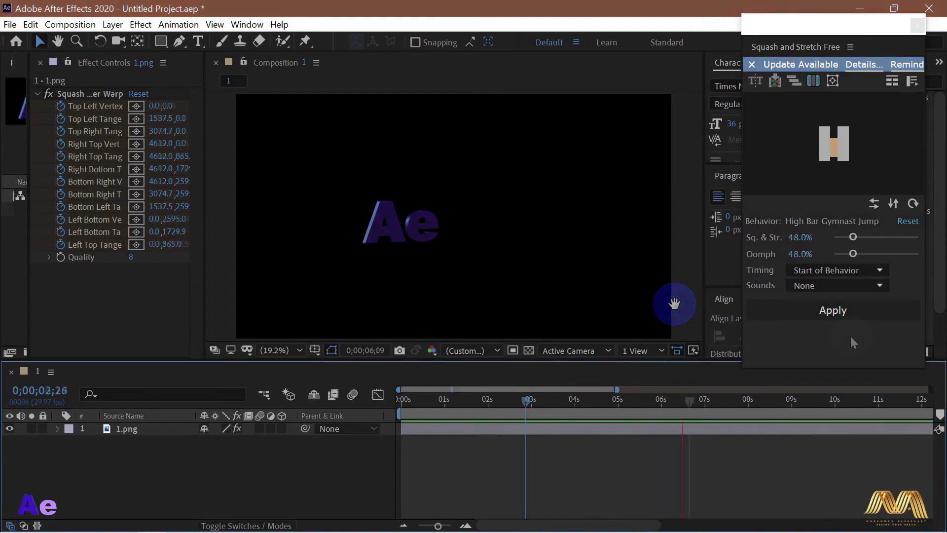
click(850, 335)
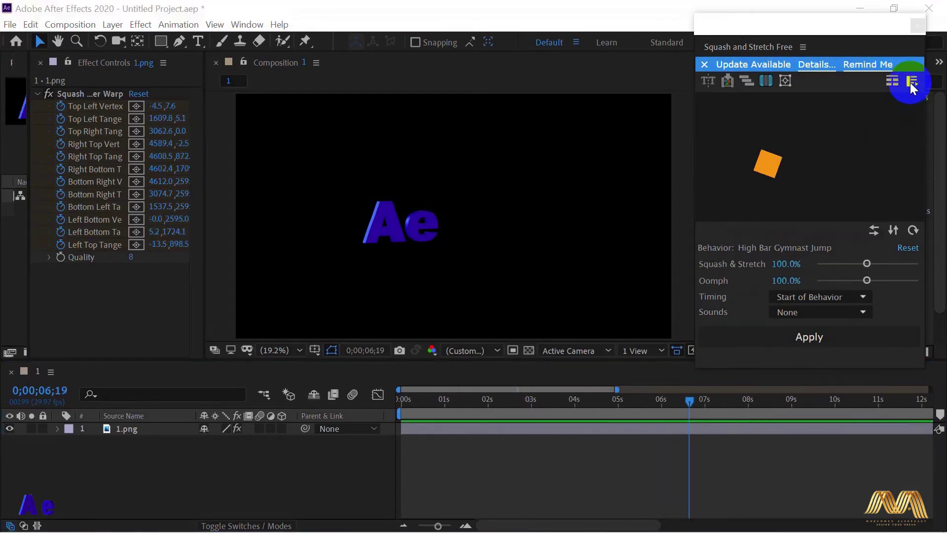
- Show the behavior list, widen the Squash and Stretch panel, and select Hello Wiggle
click(911, 82)
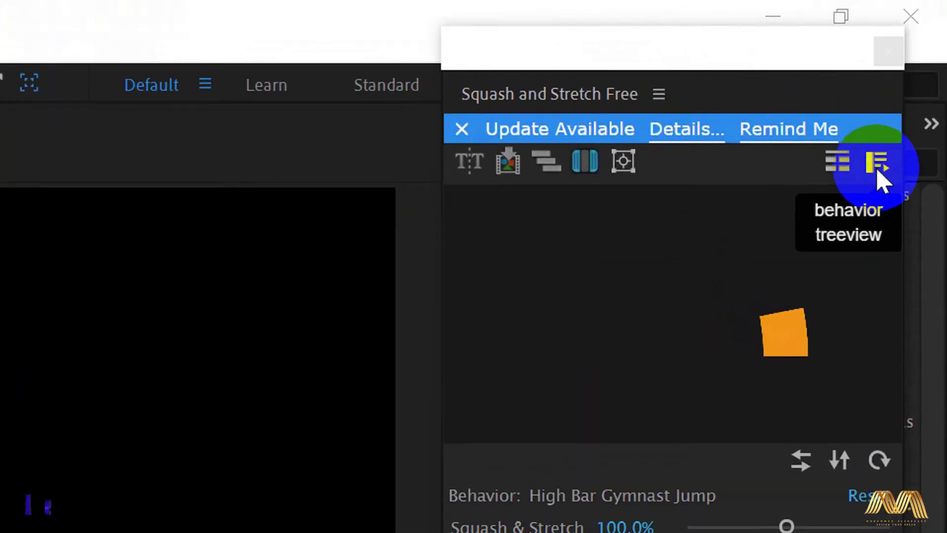
click(893, 149)
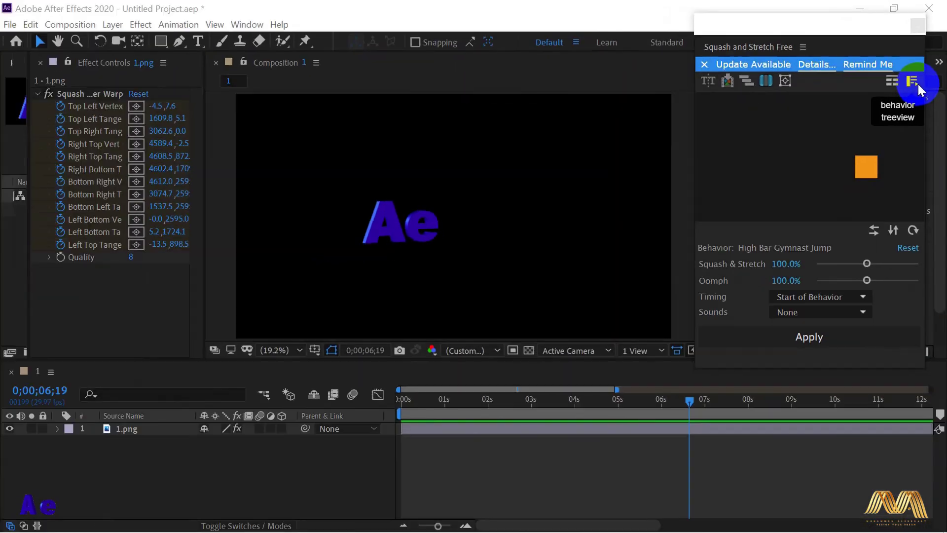
click(913, 82)
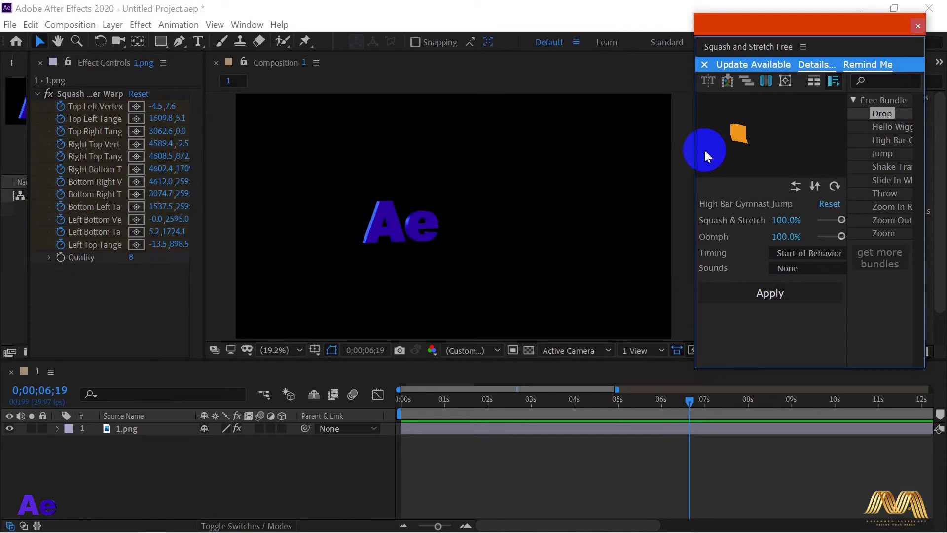
drag(692, 151, 610, 152)
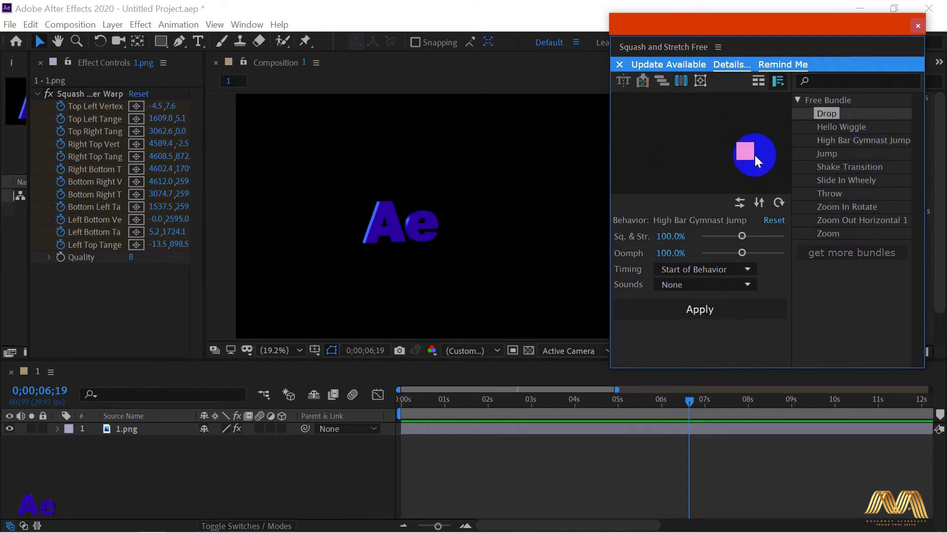
click(832, 127)
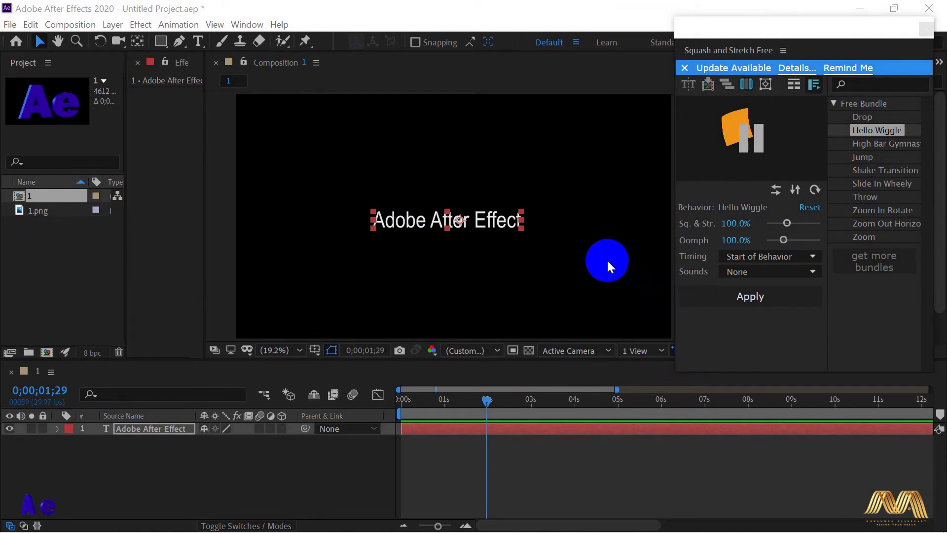
- Choose Zoom In Rotate and try applying it, dismissing the no-layer-selected warning
click(608, 262)
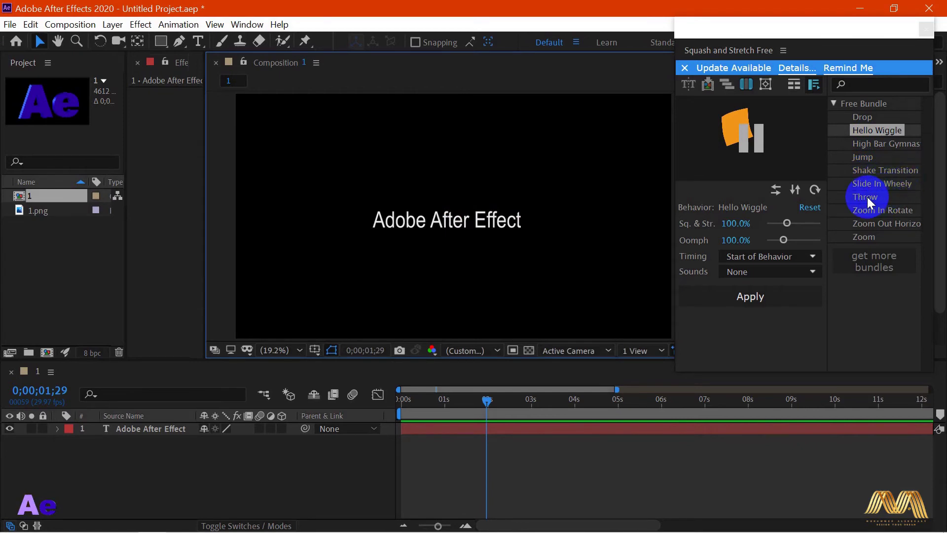
click(895, 209)
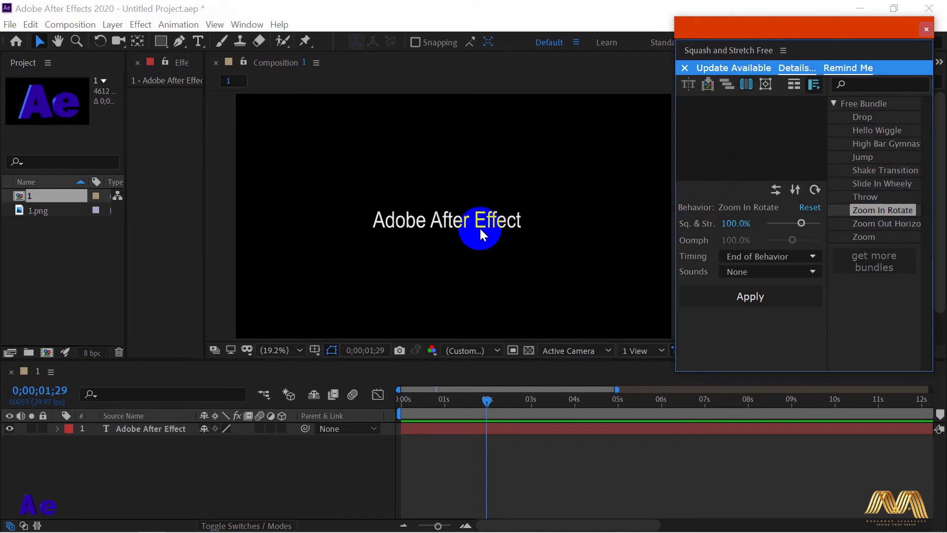
click(752, 298)
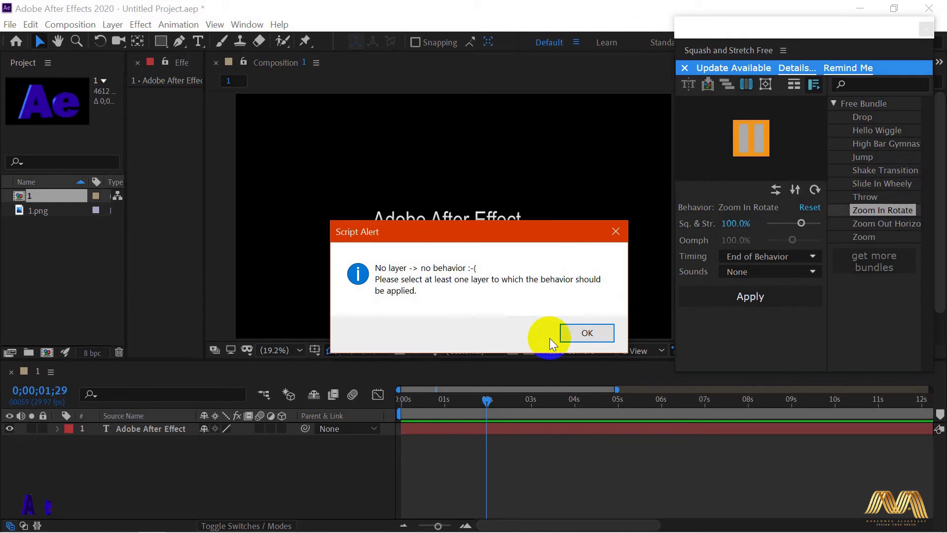
click(595, 333)
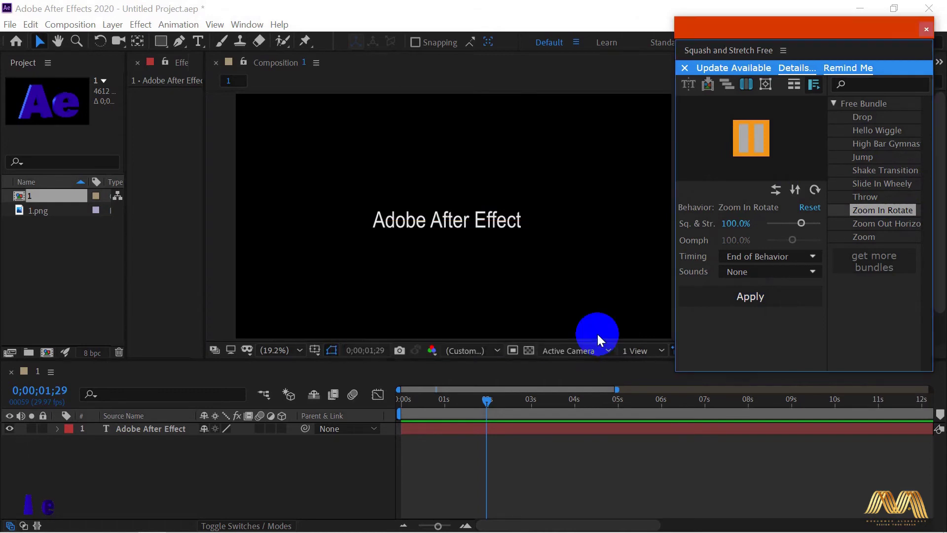
- Apply Zoom In Rotate to the Adobe After Effect text layer and accept splitting it into letters
click(147, 428)
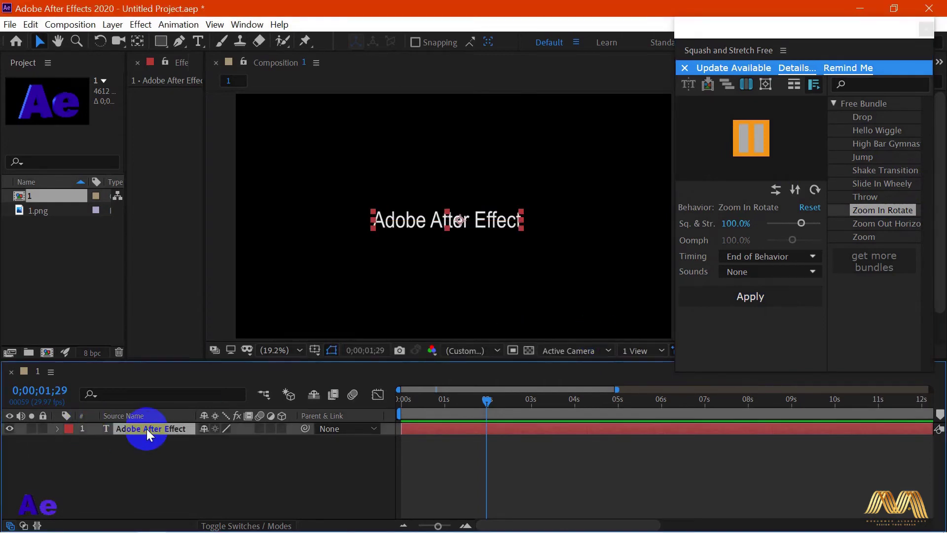
click(749, 300)
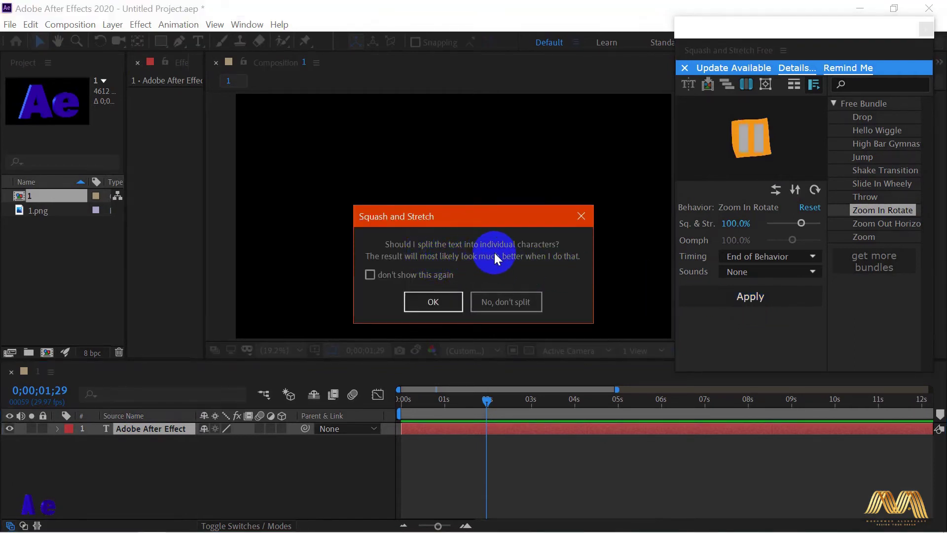
drag(504, 226, 492, 281)
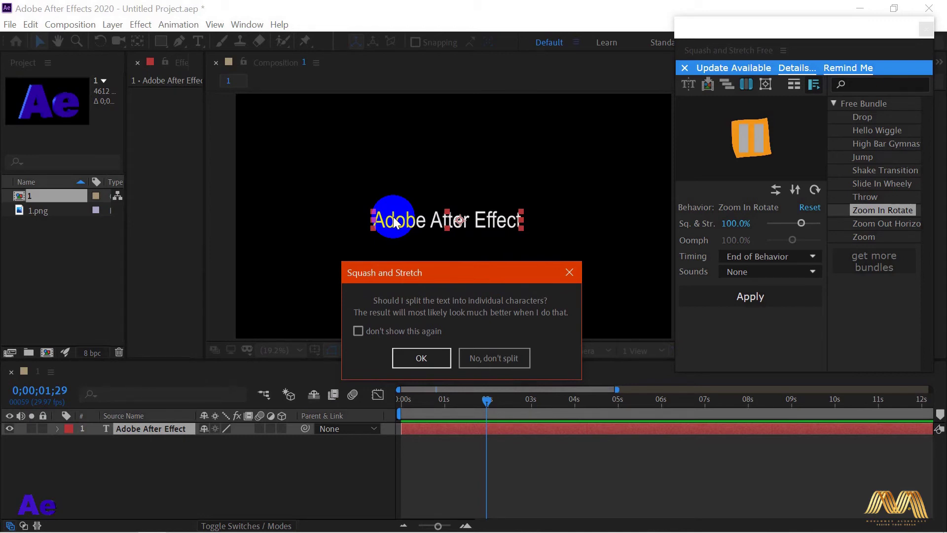
click(422, 359)
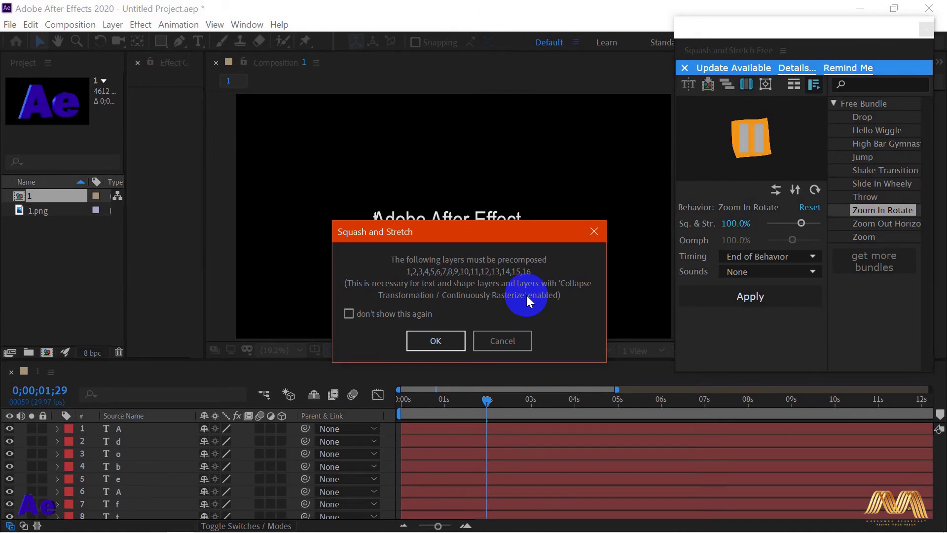
- Confirm precomposing the letter layers, then replay the Zoom In Rotate animation from the start
key(Return)
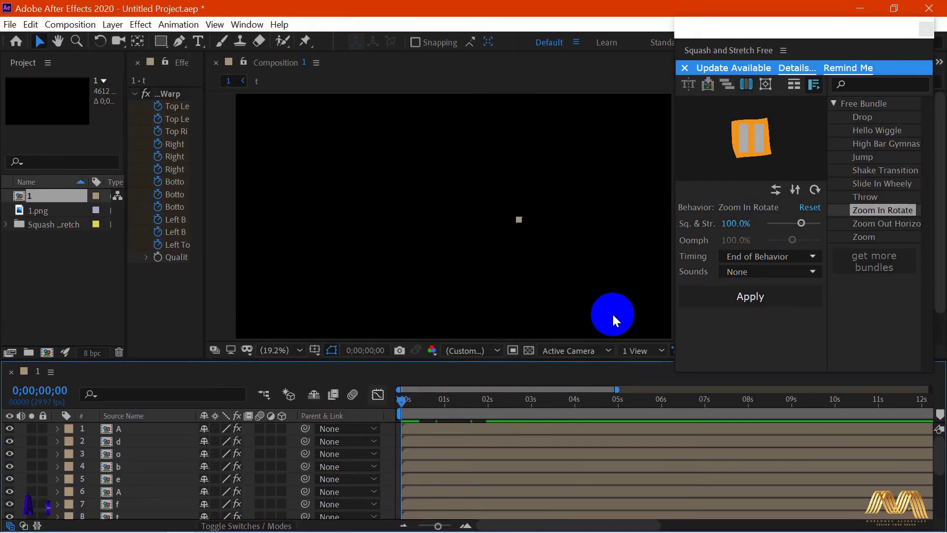
key(space)
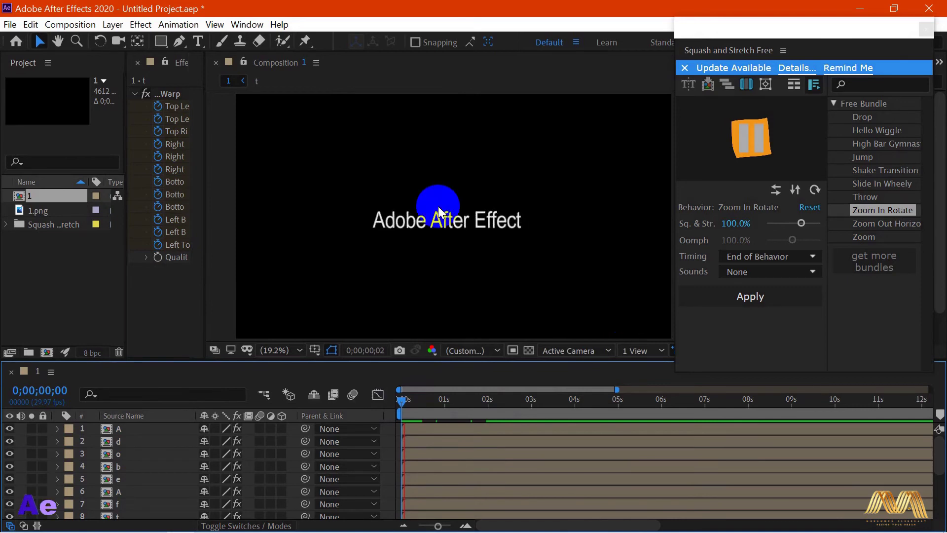
click(562, 402)
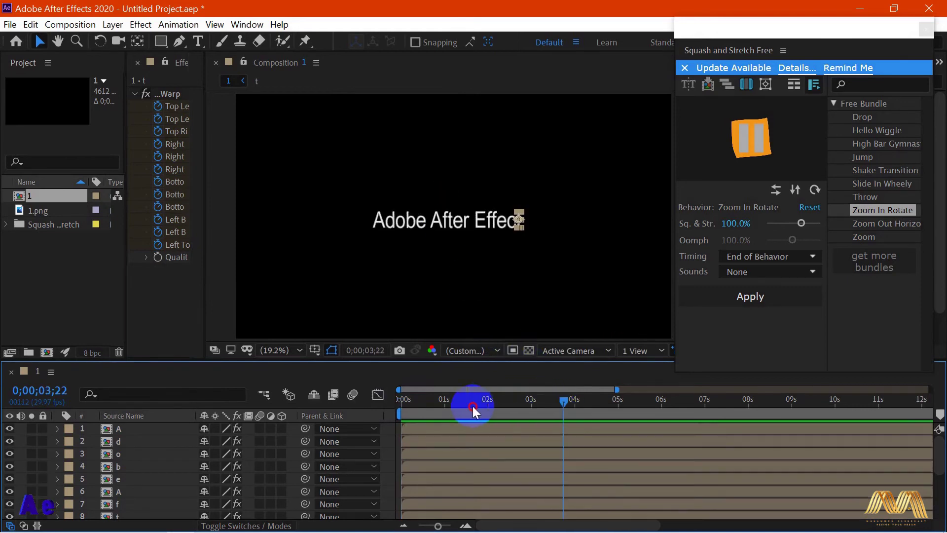
click(383, 411)
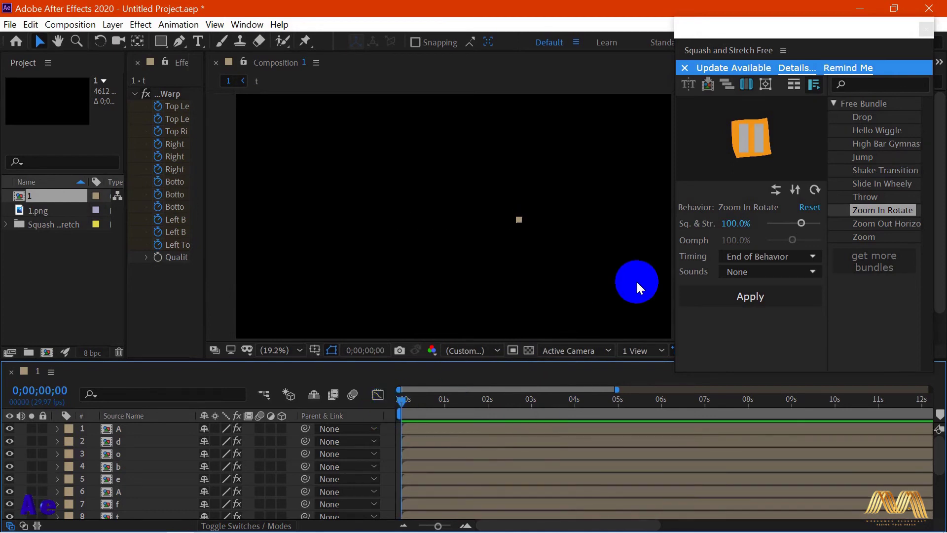
key(space)
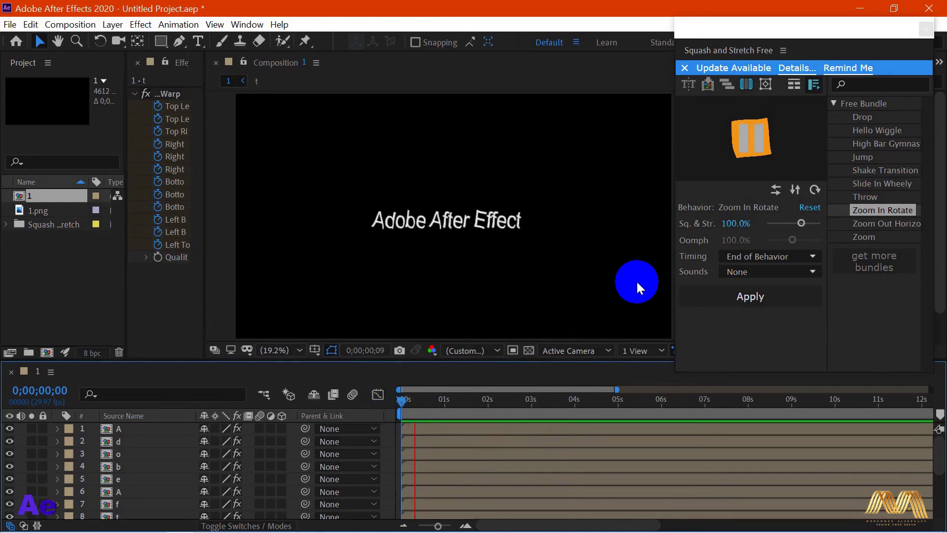
- Open the Squash and Stretch Gallery of behavior previews and move its window up and left
click(794, 86)
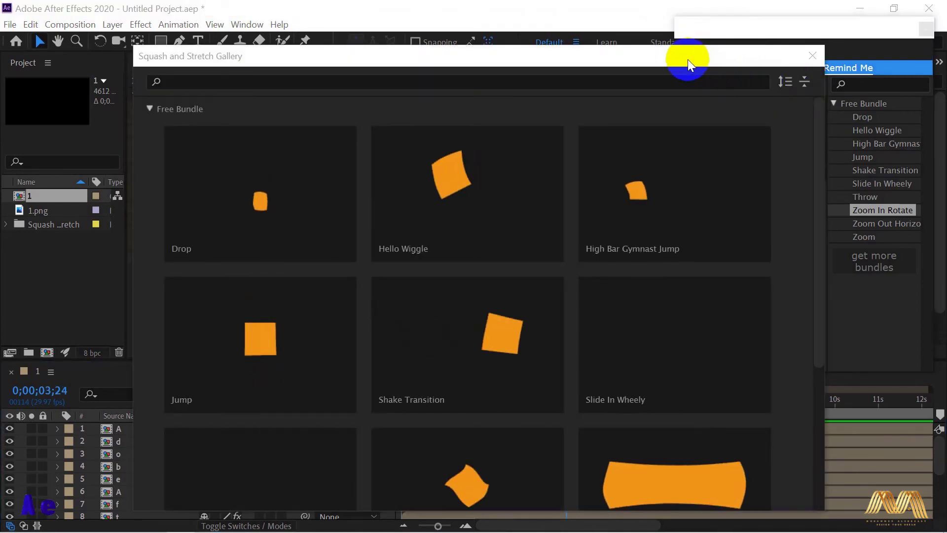
drag(687, 59, 657, 41)
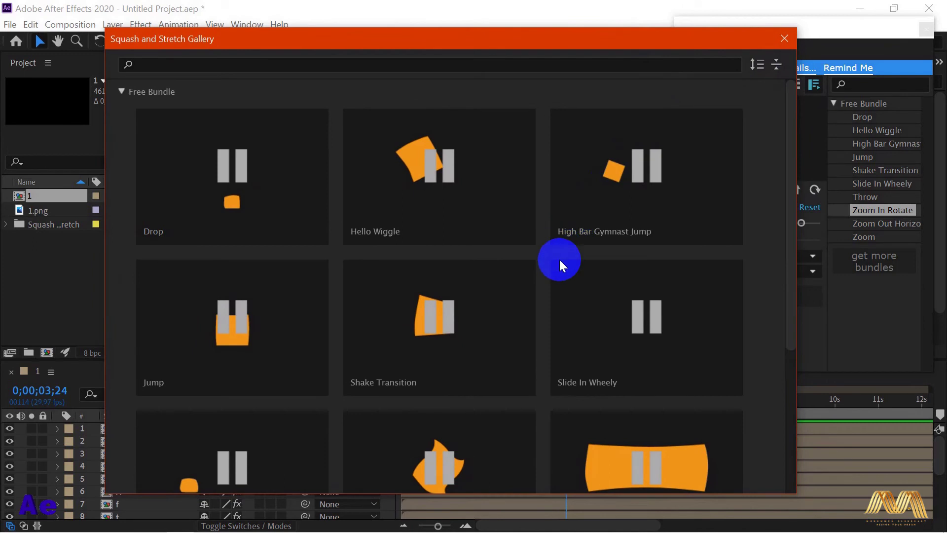